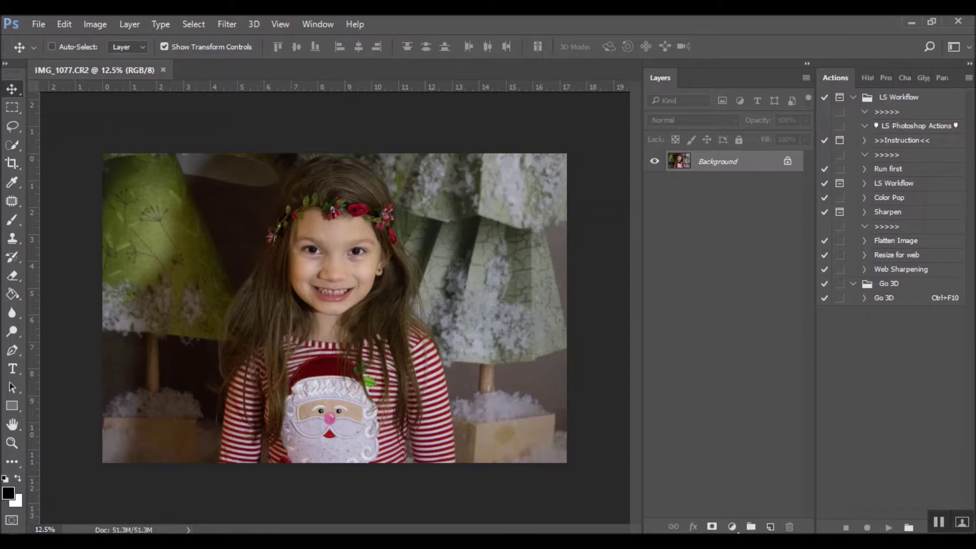
# Step: Switch the Actions list to button mode and run the Run first action on the photo
pyautogui.click(969, 77)
pyautogui.click(930, 83)
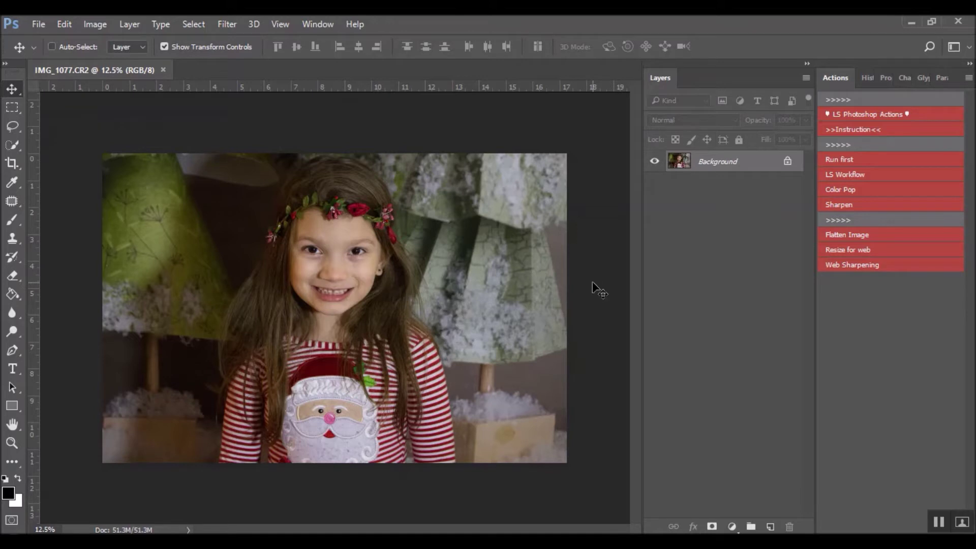
pyautogui.hotkey('ctrl', 'z')
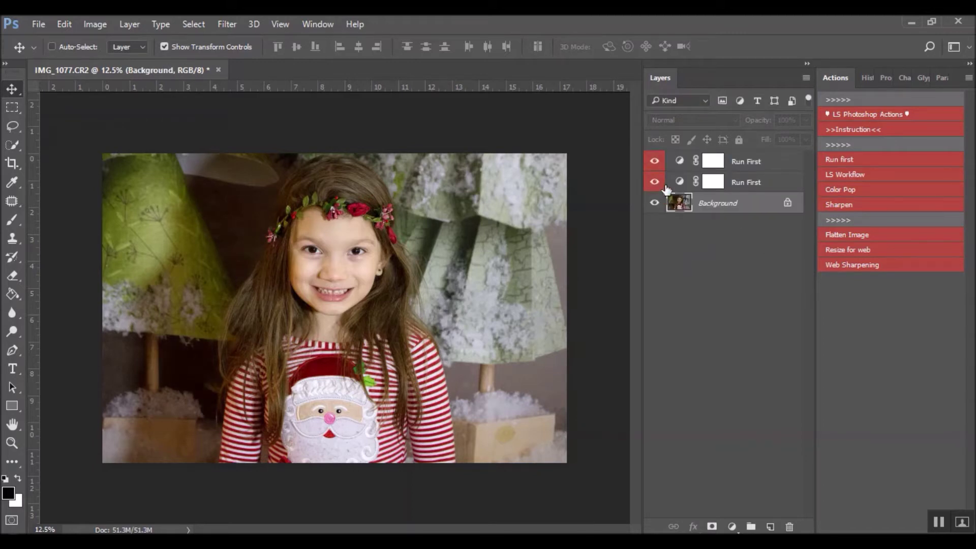
# Step: Hide the upper Run First layer, preview the lower one off and on, and set its opacity to 62%
pyautogui.click(654, 162)
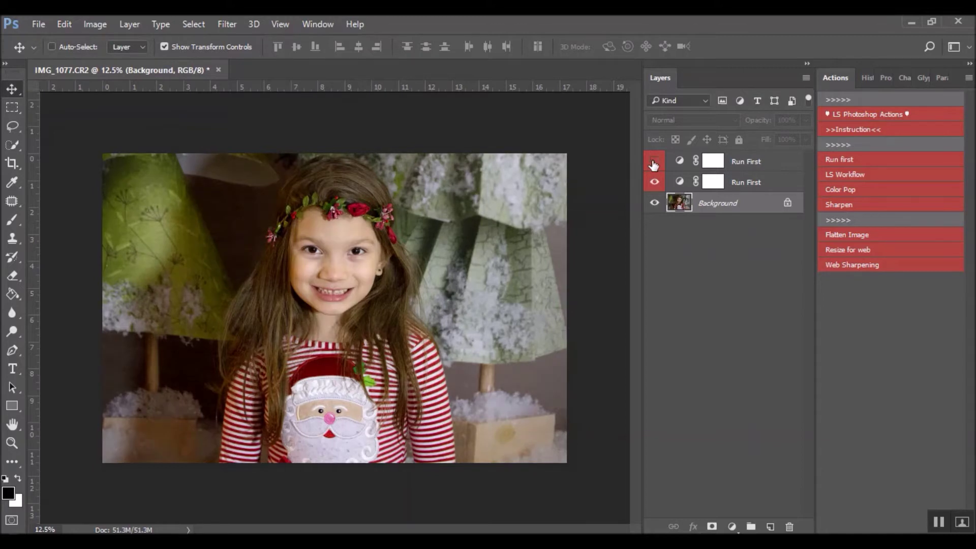
pyautogui.click(654, 183)
pyautogui.click(654, 183)
pyautogui.click(761, 187)
pyautogui.click(805, 121)
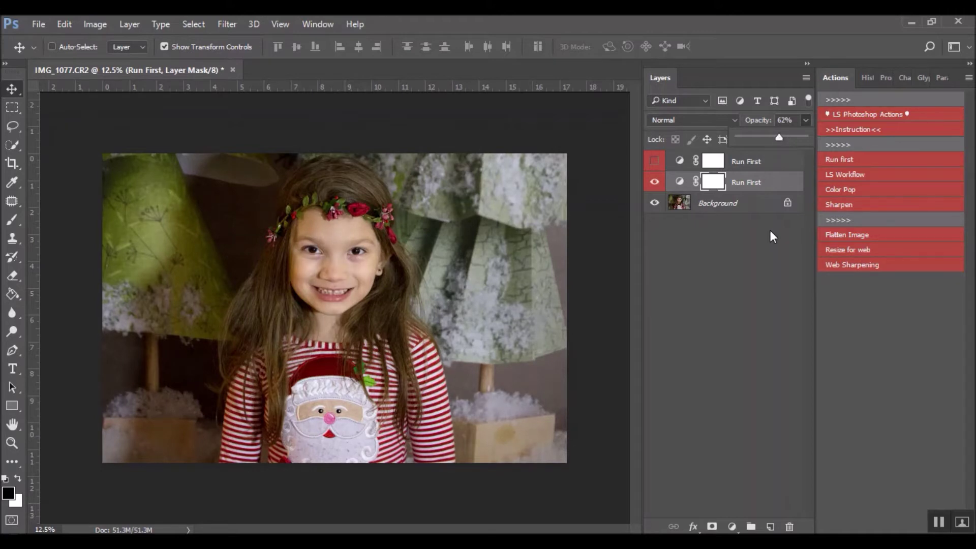
# Step: Flatten the image and discard the hidden layer
pyautogui.rightClick(747, 205)
pyautogui.click(791, 366)
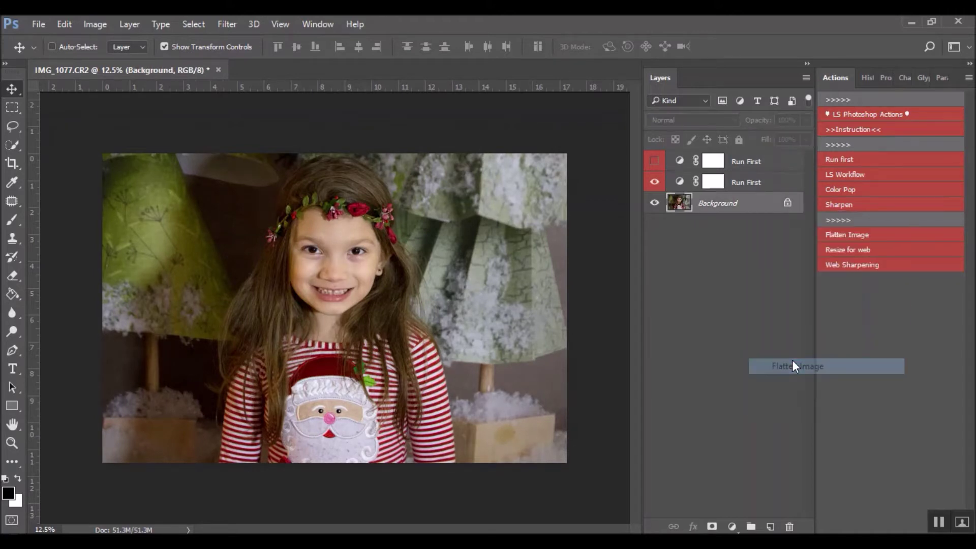
pyautogui.click(440, 224)
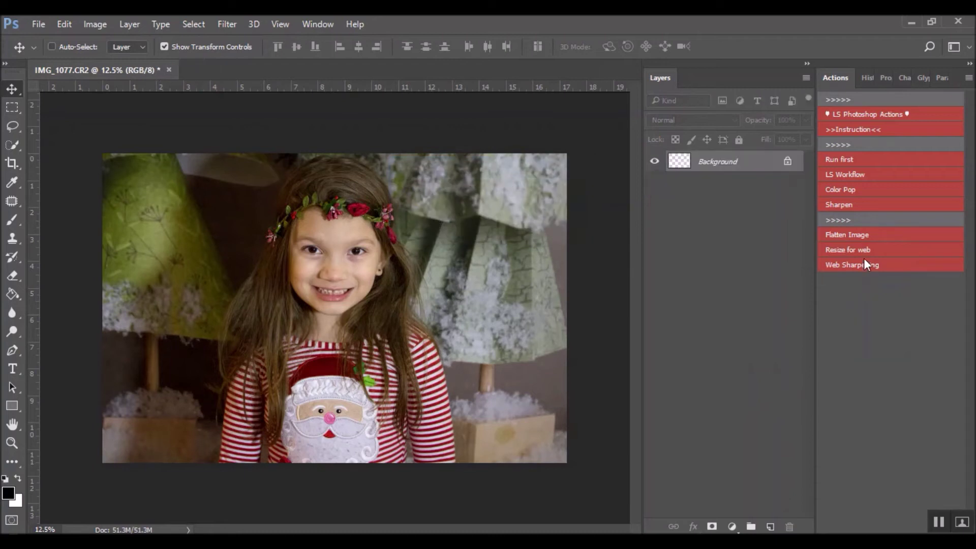
# Step: Run the LS Workflow action and continue through all of its instruction messages
pyautogui.click(855, 174)
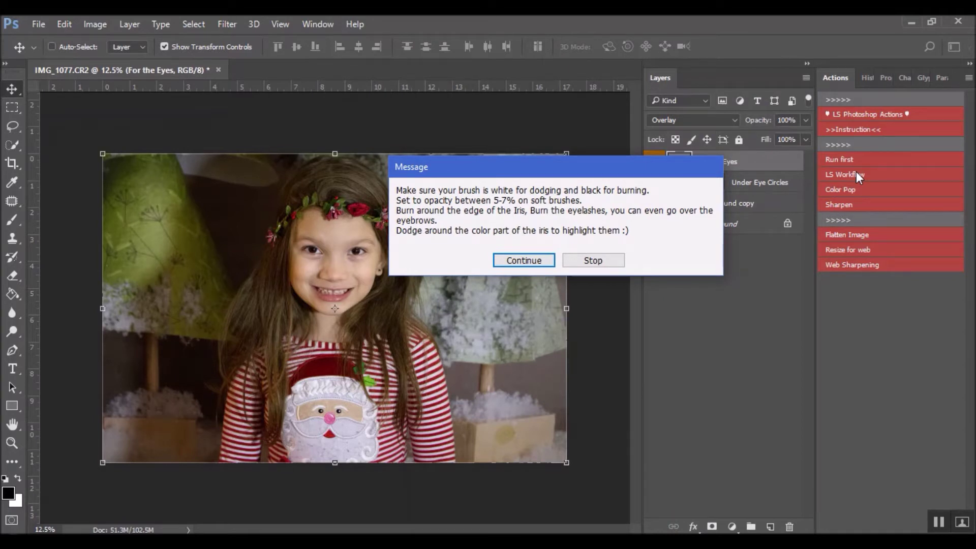
pyautogui.moveTo(588, 170); pyautogui.dragTo(681, 193)
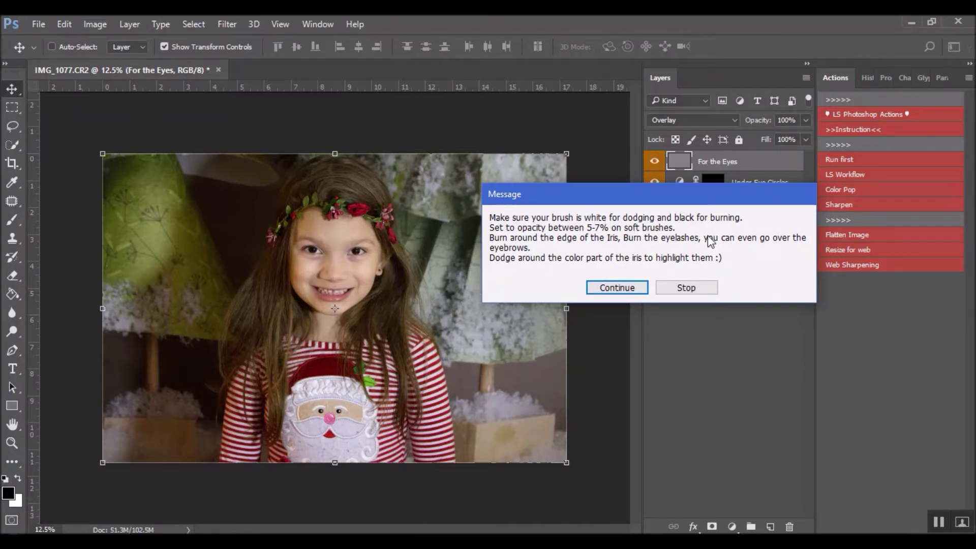
pyautogui.click(617, 288)
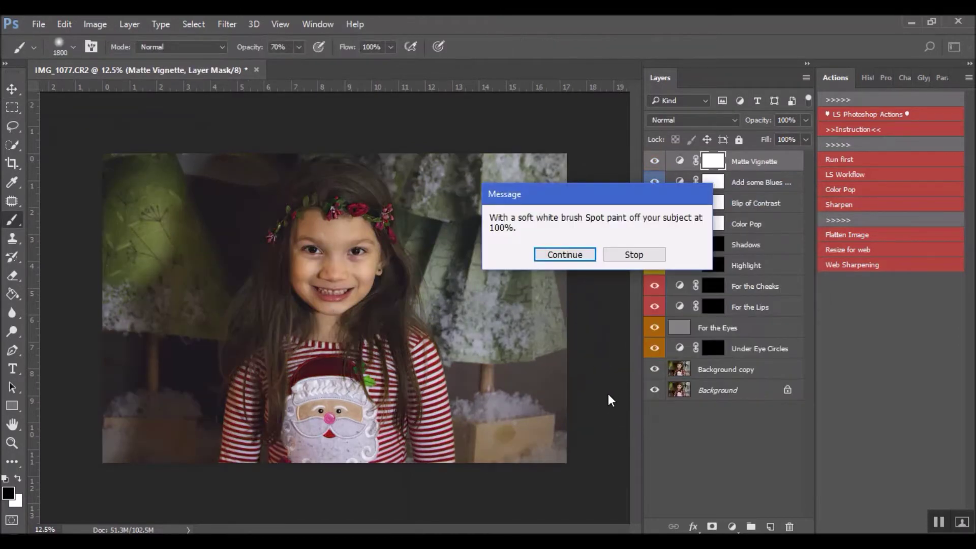
pyautogui.moveTo(612, 202)
pyautogui.mouseDown()
pyautogui.moveTo(629, 194)
pyautogui.moveTo(623, 205)
pyautogui.mouseUp()
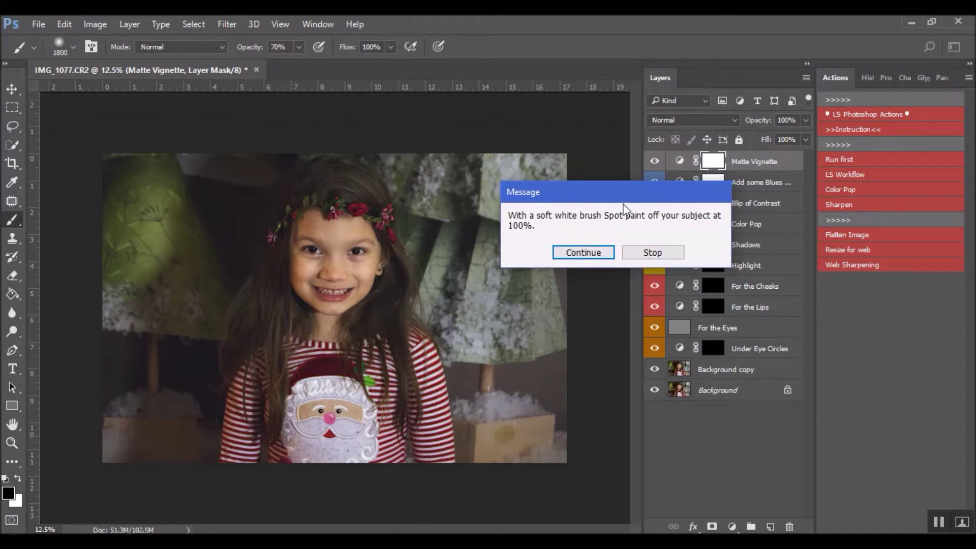
pyautogui.click(578, 252)
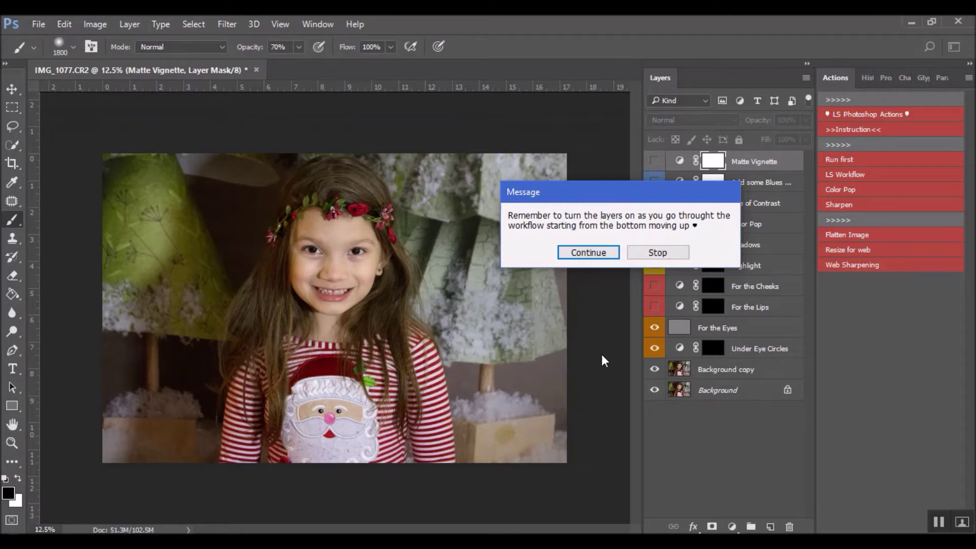
pyautogui.click(607, 253)
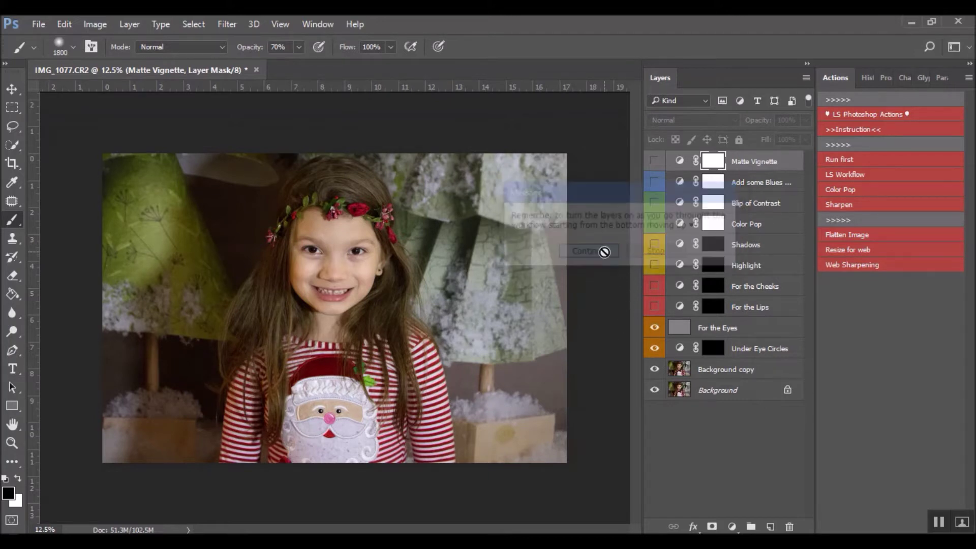
# Step: Target the Under Eye Circles layer mask for work on the face and shrink the brush to 300 px
pyautogui.click(722, 354)
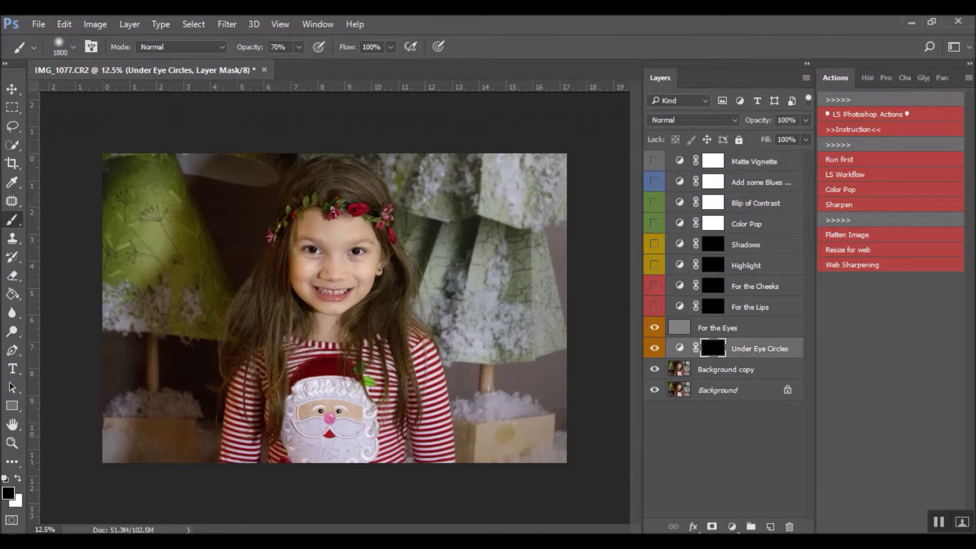
pyautogui.hotkey('ctrl', '+')
pyautogui.hotkey('ctrl', '+')
pyautogui.hotkey('ctrl', '+')
pyautogui.hotkey('ctrl', '+')
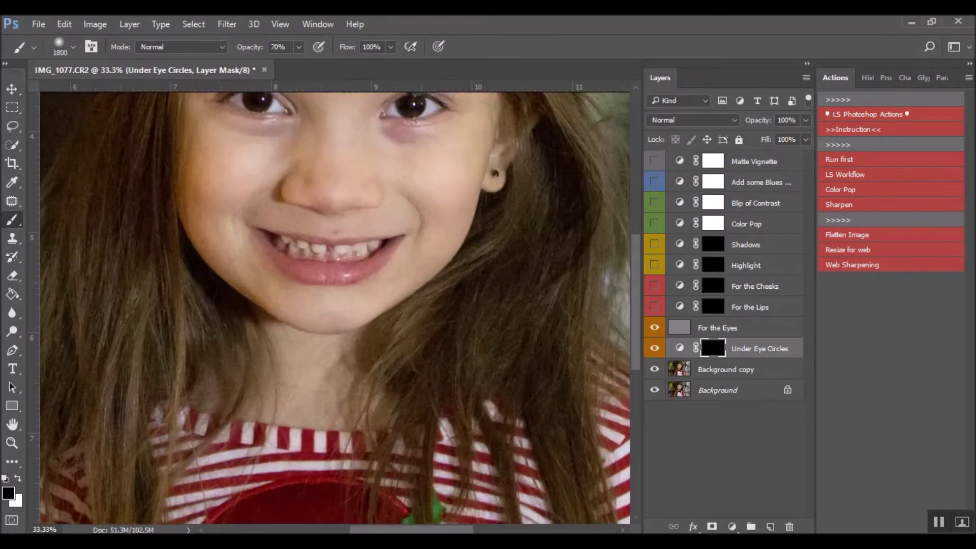
pyautogui.hotkey('ctrl', '+')
pyautogui.scroll(5, 438, 302)
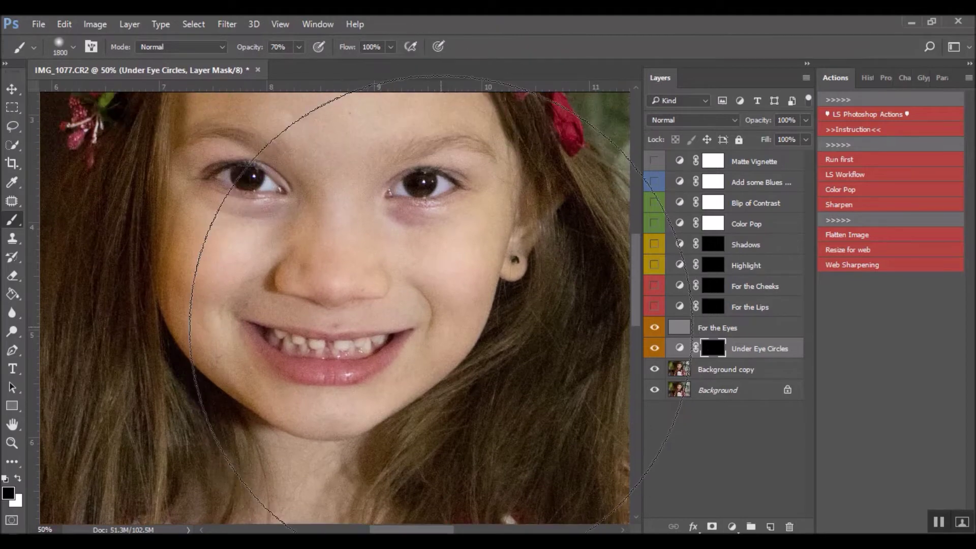
pyautogui.press('[')
pyautogui.press('[')
pyautogui.press('[')
pyautogui.press('[')
pyautogui.press('[')
pyautogui.press('[')
pyautogui.press('[')
pyautogui.press('[')
pyautogui.press('[')
pyautogui.press('[')
pyautogui.press('[')
pyautogui.press('[')
pyautogui.press('[')
pyautogui.press('[')
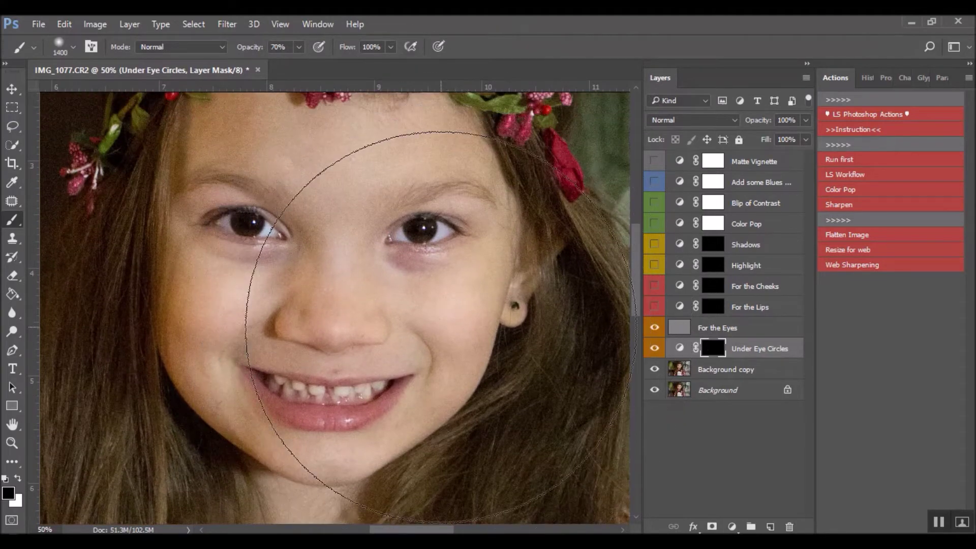
pyautogui.press('[')
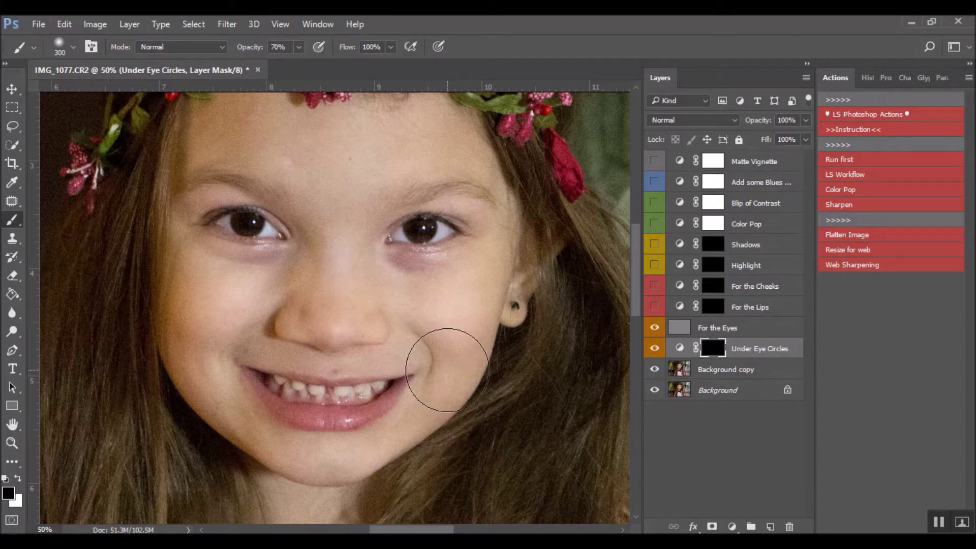
# Step: Paint the mask white with a 125 px brush at 20% opacity under the eye on the photo's right side, comparing before and after
pyautogui.press('x')
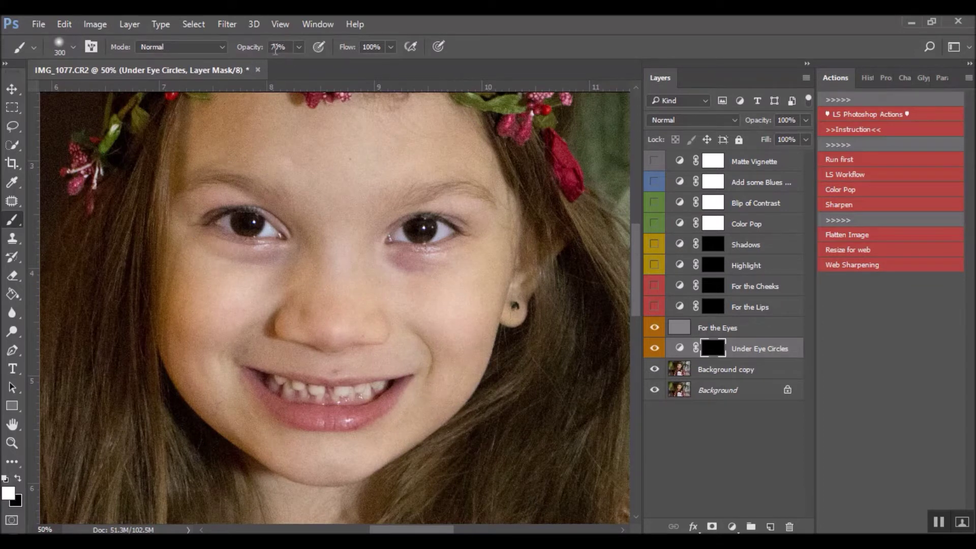
pyautogui.press('Return')
pyautogui.write('20')
pyautogui.press('[')
pyautogui.press('[')
pyautogui.press('[')
pyautogui.press('[')
pyautogui.press('[')
pyautogui.moveTo(398, 285)
pyautogui.mouseDown()
pyautogui.moveTo(413, 270)
pyautogui.moveTo(392, 266)
pyautogui.moveTo(409, 262)
pyautogui.mouseUp()
pyautogui.hotkey('ctrl', 'z')
pyautogui.moveTo(399, 282)
pyautogui.mouseDown()
pyautogui.moveTo(381, 263)
pyautogui.moveTo(442, 261)
pyautogui.moveTo(406, 261)
pyautogui.mouseUp()
pyautogui.hotkey('ctrl', 'z')
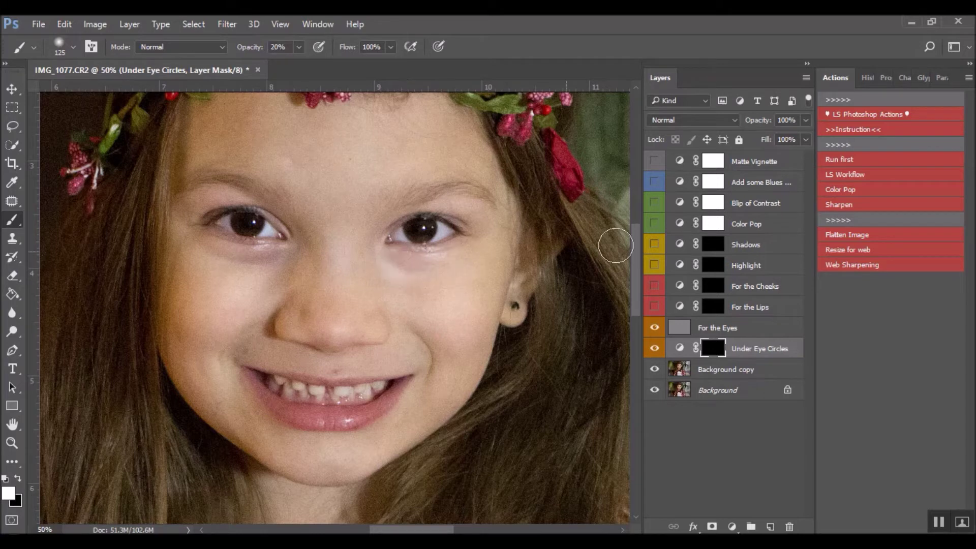
pyautogui.click(655, 348)
pyautogui.click(655, 348)
# Step: Set the Under Eye Circles curve's target shadow color to cheek tone dcc0ae without saving defaults, and sample the dark area under the other eye
pyautogui.click(680, 349)
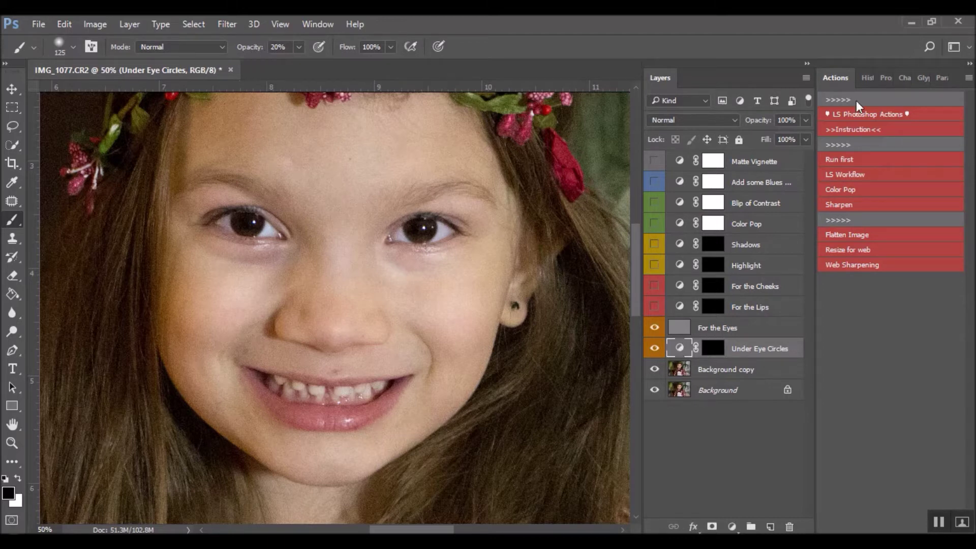
pyautogui.click(889, 81)
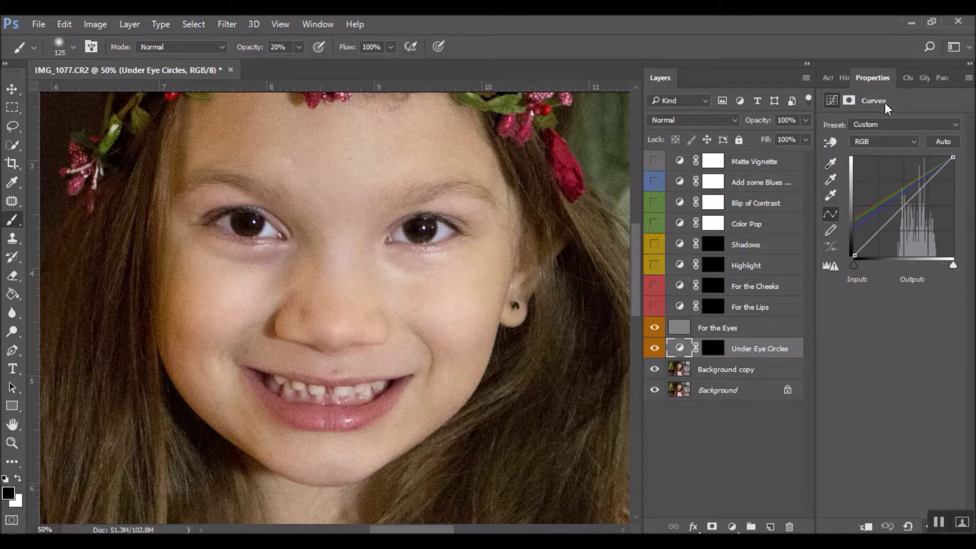
pyautogui.doubleClick(829, 164)
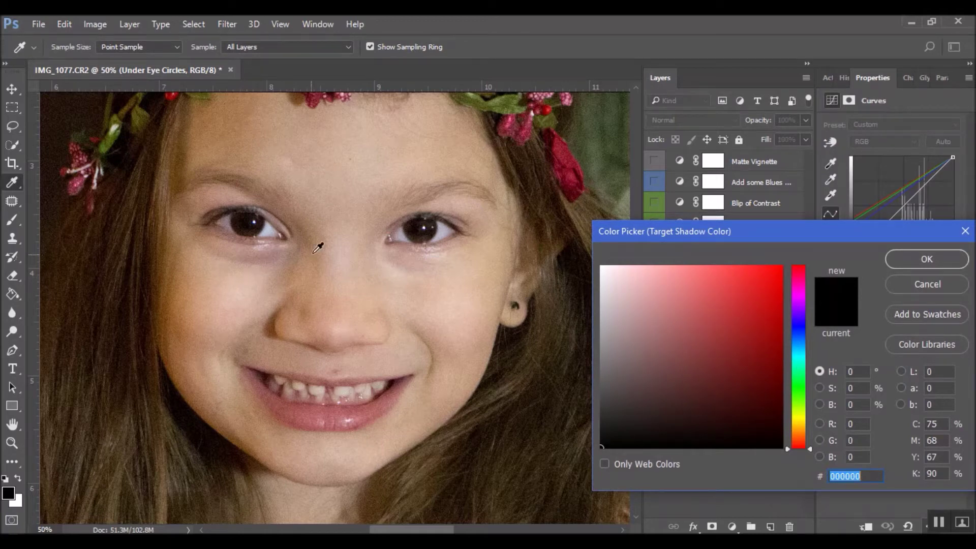
pyautogui.click(247, 273)
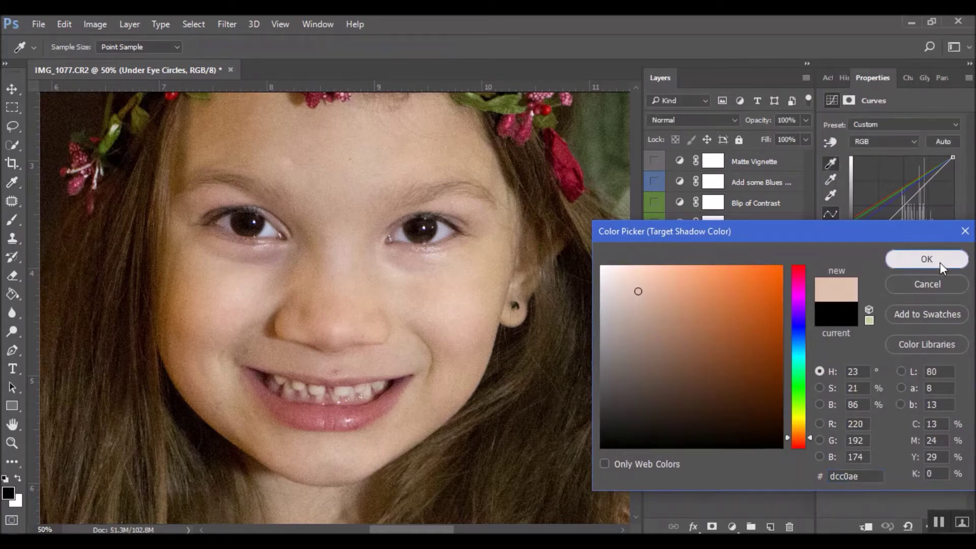
pyautogui.click(940, 263)
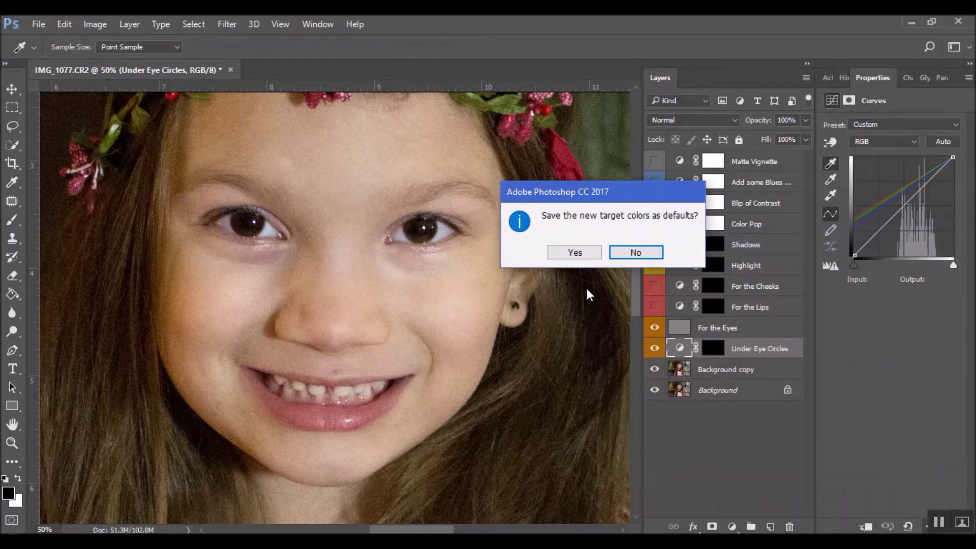
pyautogui.click(653, 250)
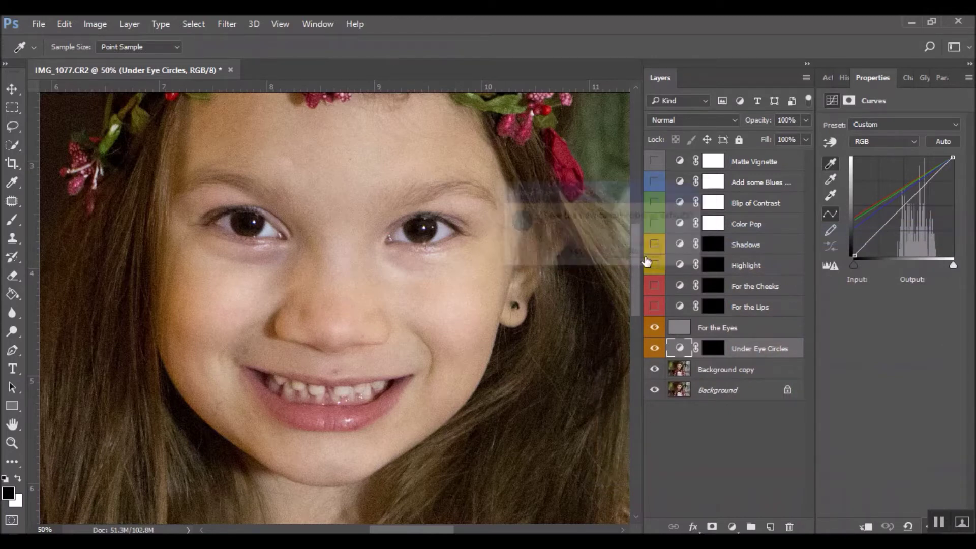
pyautogui.click(267, 252)
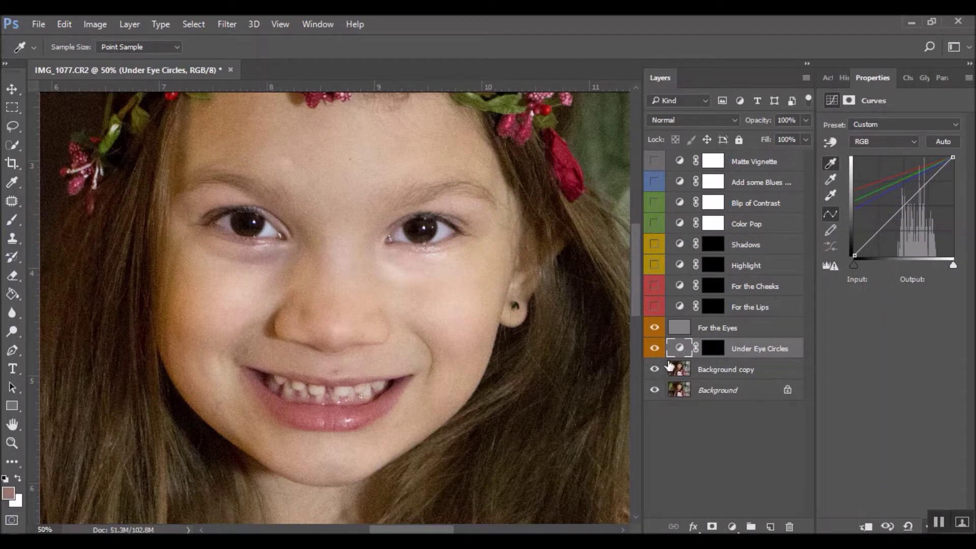
# Step: Invert the Under Eye Circles layer mask to preview the curve over the whole photo, and invert it back
pyautogui.click(713, 350)
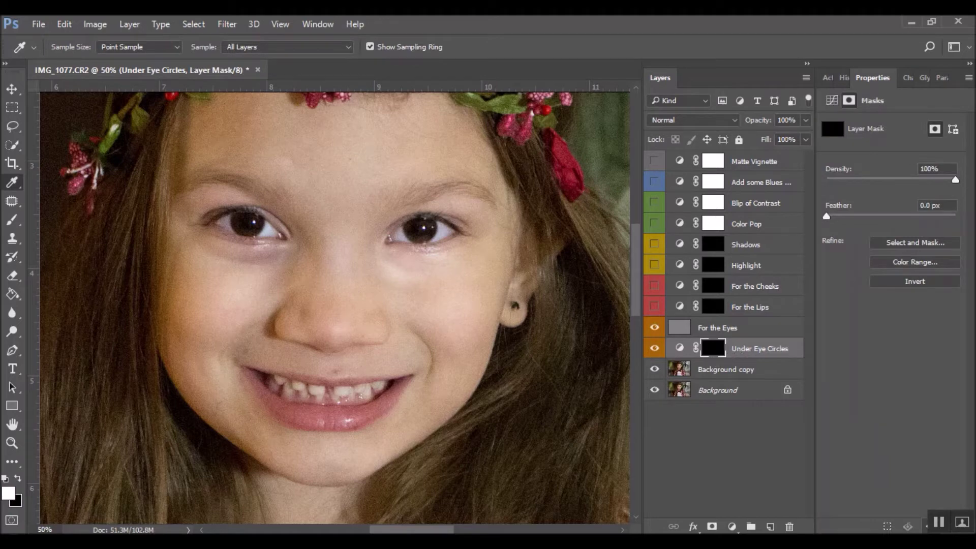
pyautogui.hotkey('ctrl', 'i')
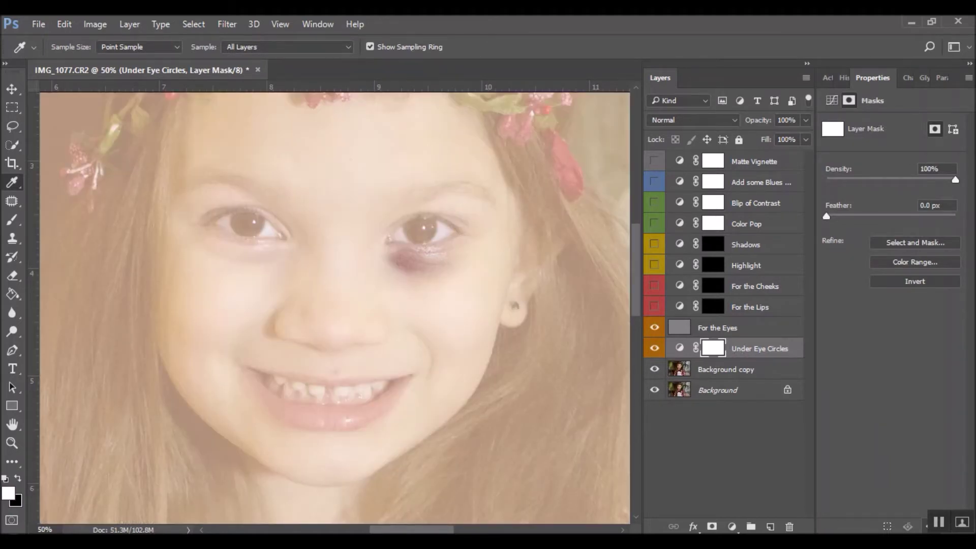
pyautogui.hotkey('ctrl', 'i')
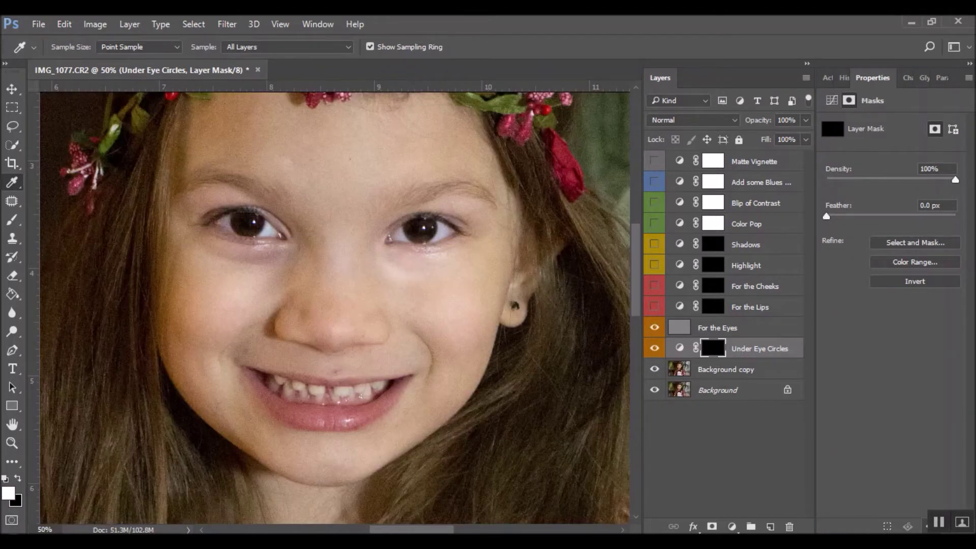
# Step: Brush white at 20% opacity on the Under Eye Circles mask beneath both eyes to lighten the dark circles
pyautogui.click(13, 221)
pyautogui.moveTo(268, 269)
pyautogui.mouseDown()
pyautogui.moveTo(208, 250)
pyautogui.moveTo(290, 256)
pyautogui.moveTo(279, 273)
pyautogui.moveTo(275, 261)
pyautogui.moveTo(208, 256)
pyautogui.moveTo(259, 255)
pyautogui.mouseUp()
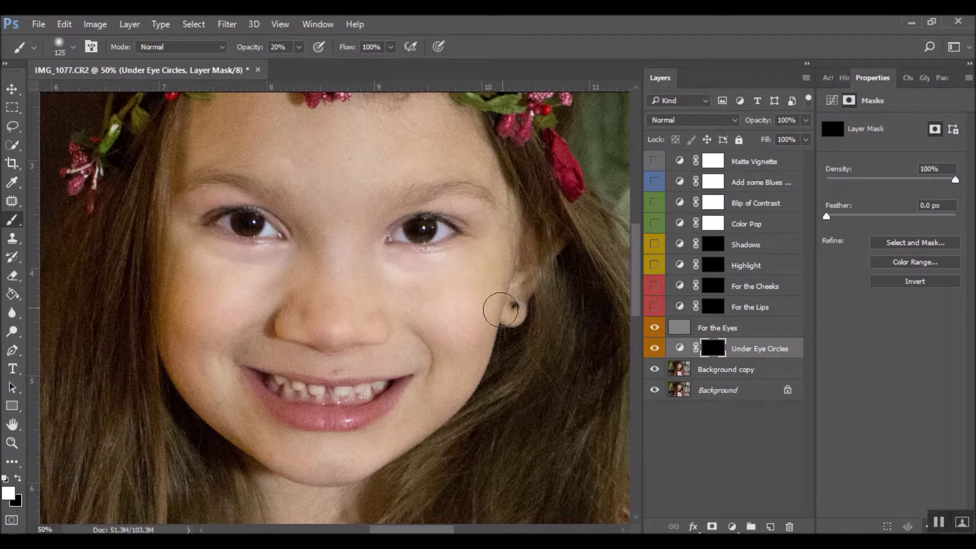
pyautogui.press('x')
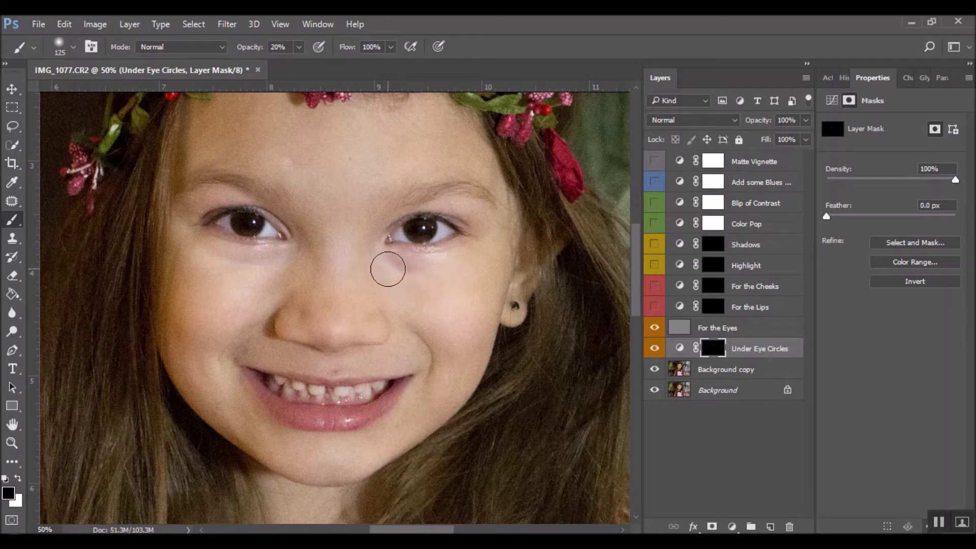
pyautogui.press('x')
pyautogui.moveTo(412, 257)
pyautogui.mouseDown()
pyautogui.moveTo(399, 261)
pyautogui.moveTo(419, 264)
pyautogui.moveTo(404, 265)
pyautogui.moveTo(411, 264)
pyautogui.mouseUp()
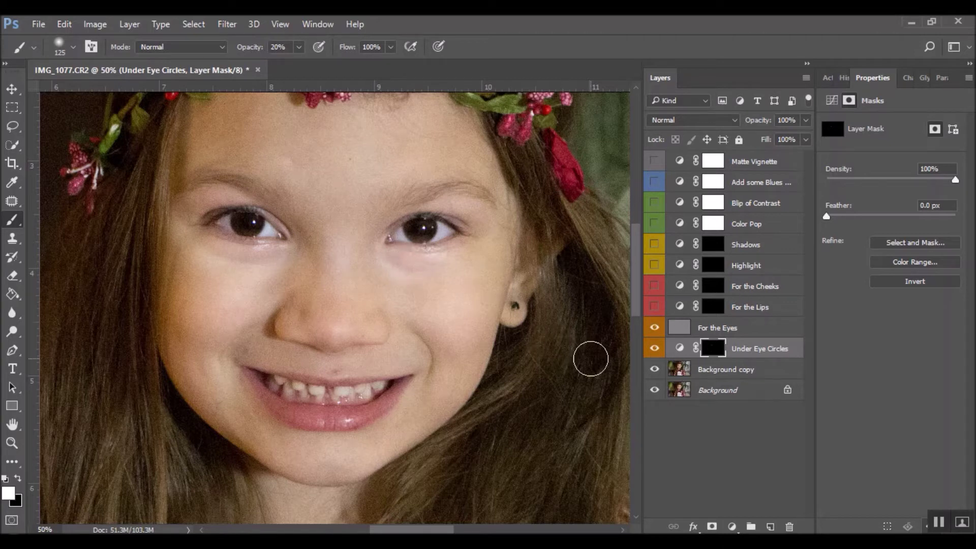
# Step: Check the painted under-eye areas with the red mask overlay, turn it off again and keep white as the foreground color
pyautogui.press('x')
pyautogui.press('\\')
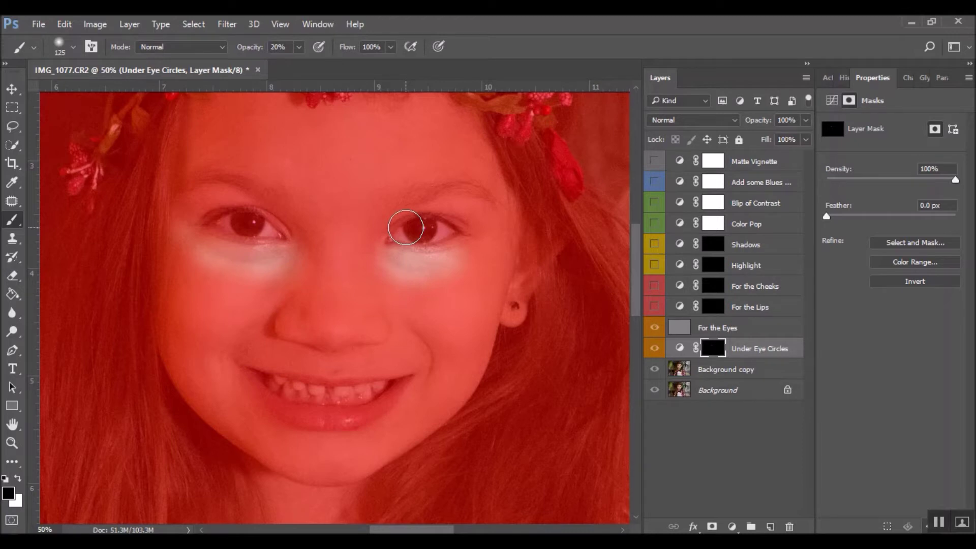
pyautogui.press('\\')
pyautogui.press('x')
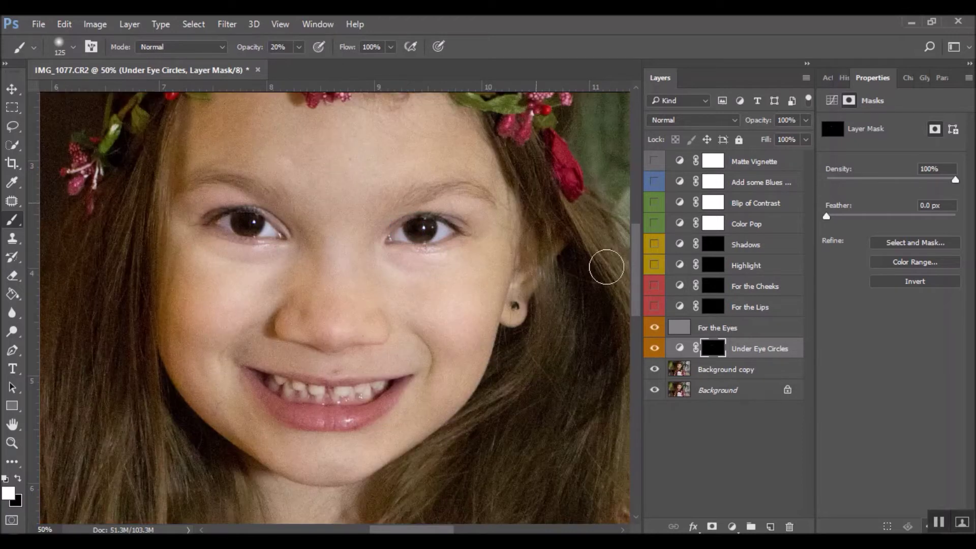
# Step: Set up a white brush at 6% opacity for painting on the For the Eyes layer
pyautogui.click(686, 333)
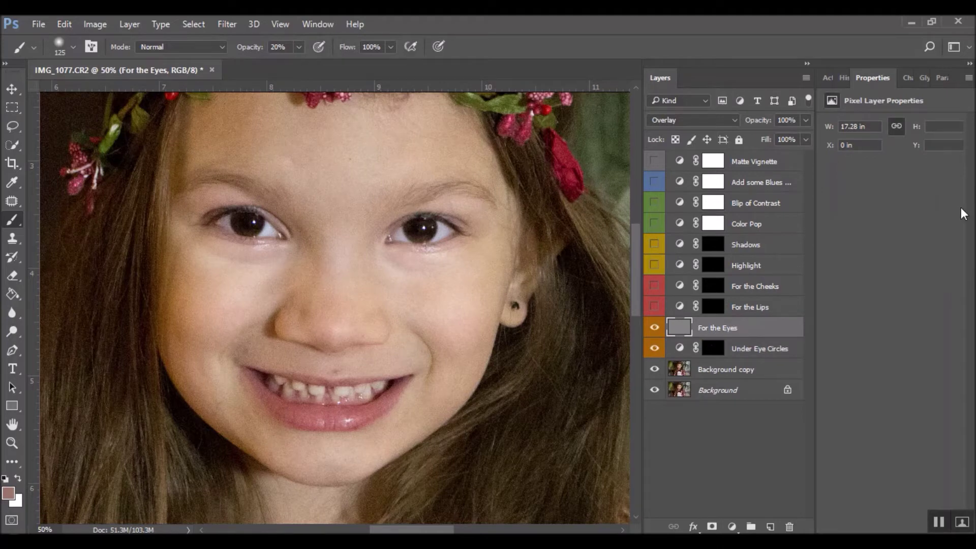
pyautogui.hotkey('ctrl', '+')
pyautogui.hotkey('ctrl', '+')
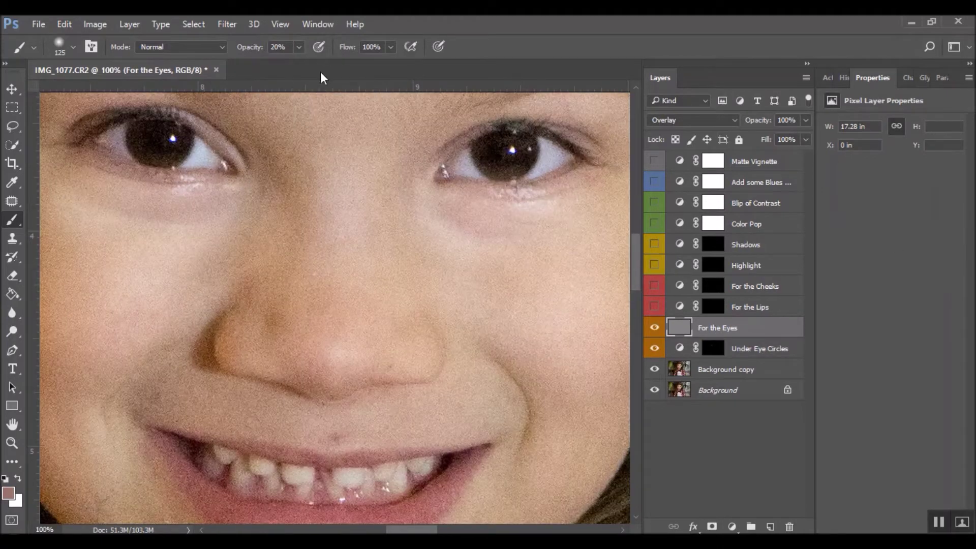
pyautogui.moveTo(286, 46); pyautogui.dragTo(127, 72)
pyautogui.write('6')
pyautogui.click(5, 479)
pyautogui.moveTo(476, 239); pyautogui.dragTo(482, 233)
pyautogui.press('x')
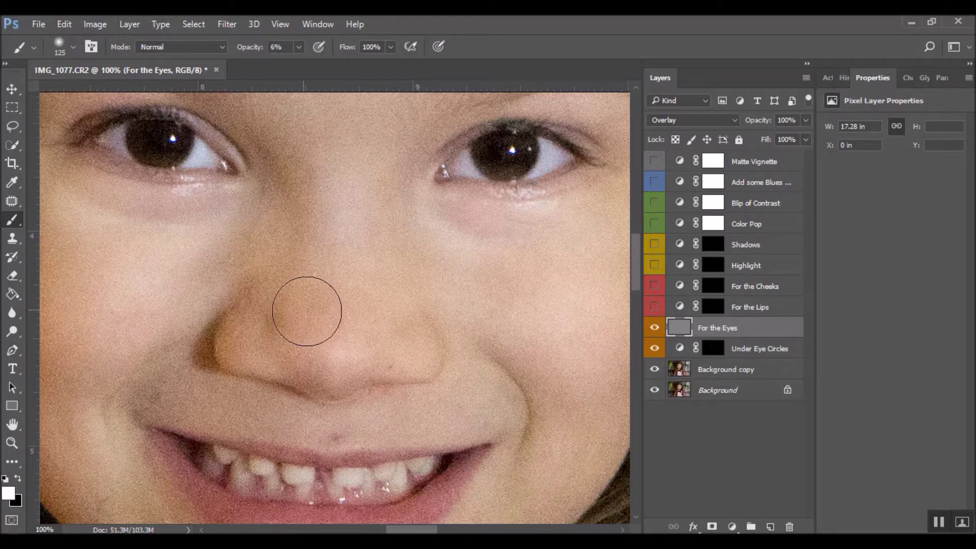
# Step: Brush white over the iris with a 20 px brush on the For the Eyes layer to brighten it
pyautogui.press('[')
pyautogui.press('[')
pyautogui.press('[')
pyautogui.press('[')
pyautogui.press('[')
pyautogui.press('[')
pyautogui.press('[')
pyautogui.press('[')
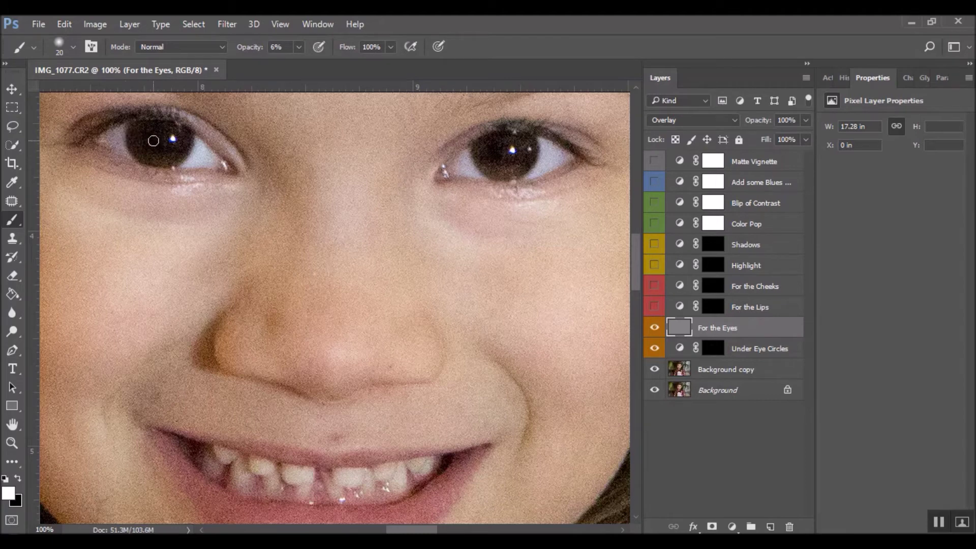
pyautogui.moveTo(173, 152)
pyautogui.mouseDown()
pyautogui.moveTo(133, 137)
pyautogui.moveTo(147, 154)
pyautogui.moveTo(179, 146)
pyautogui.moveTo(156, 159)
pyautogui.moveTo(134, 139)
pyautogui.moveTo(161, 160)
pyautogui.moveTo(183, 147)
pyautogui.moveTo(148, 155)
pyautogui.mouseUp()
# Step: Switch the painting color to black on the For the Eyes layer and compare the eyes with that layer off and on
pyautogui.click(17, 478)
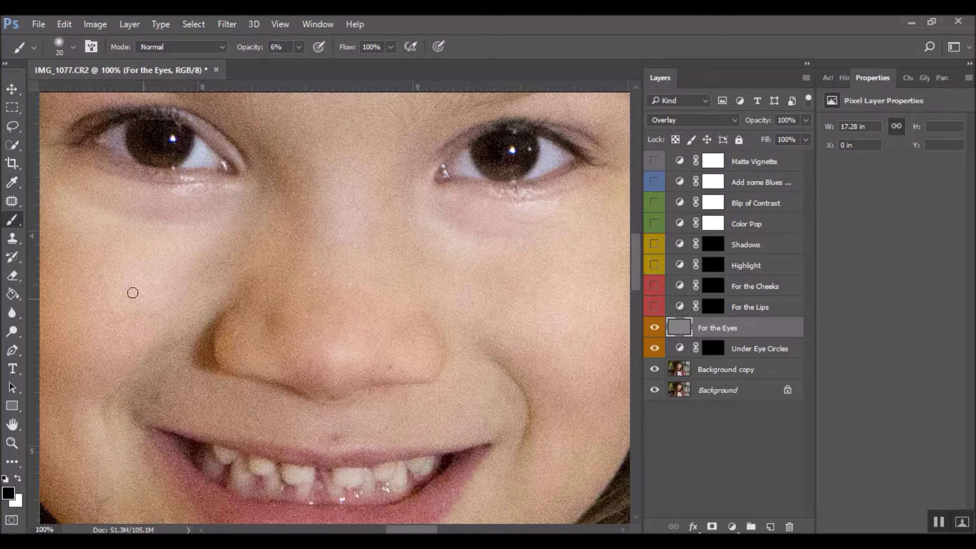
pyautogui.scroll(1, 80, 156)
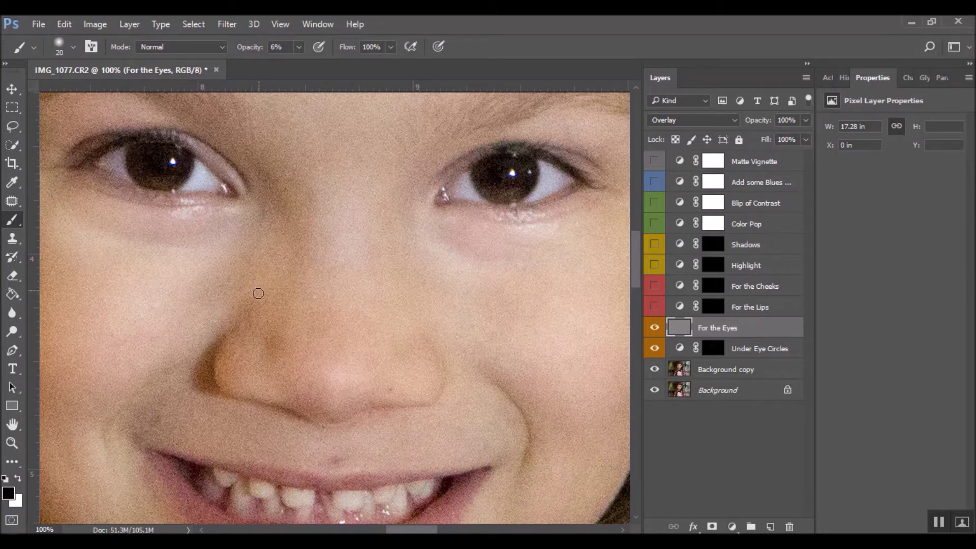
pyautogui.hotkey('ctrl', '-')
pyautogui.hotkey('ctrl', '-')
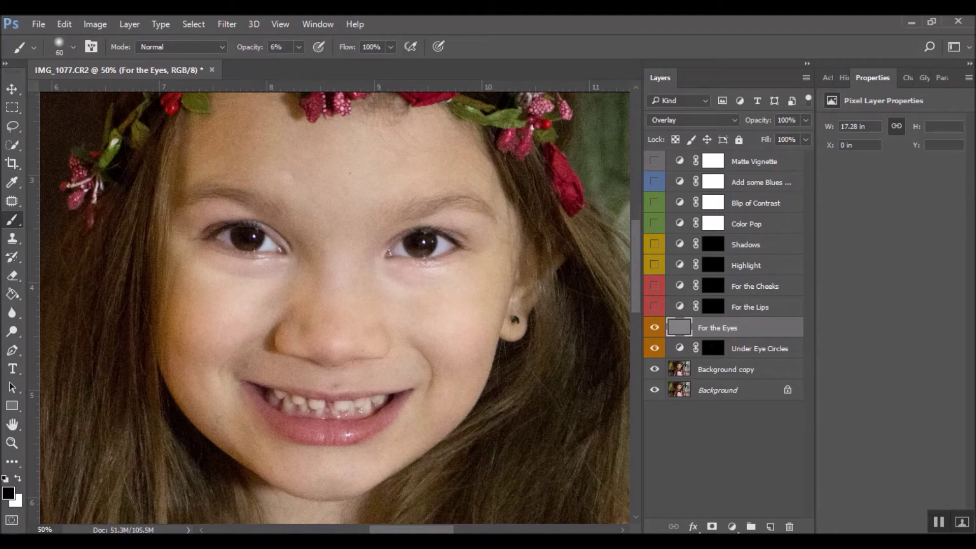
pyautogui.click(654, 329)
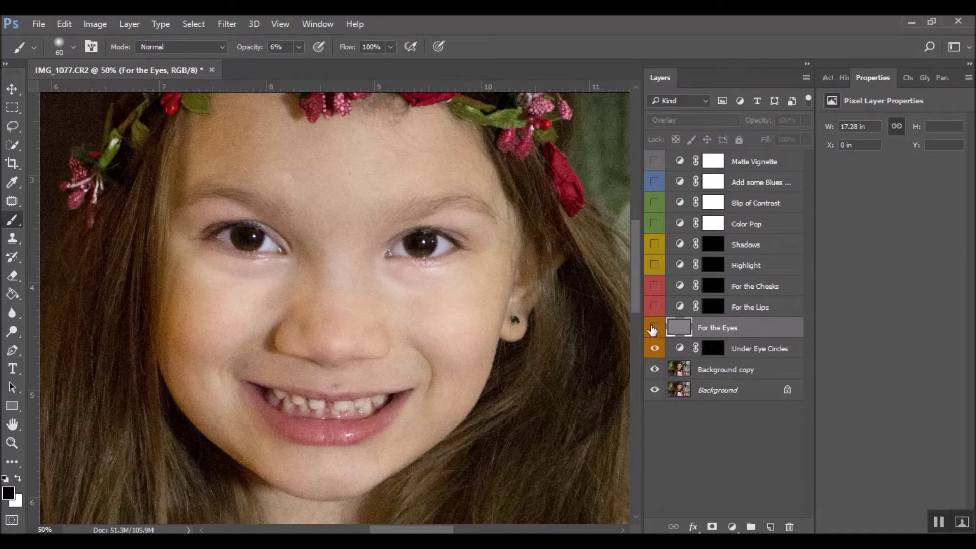
pyautogui.click(652, 332)
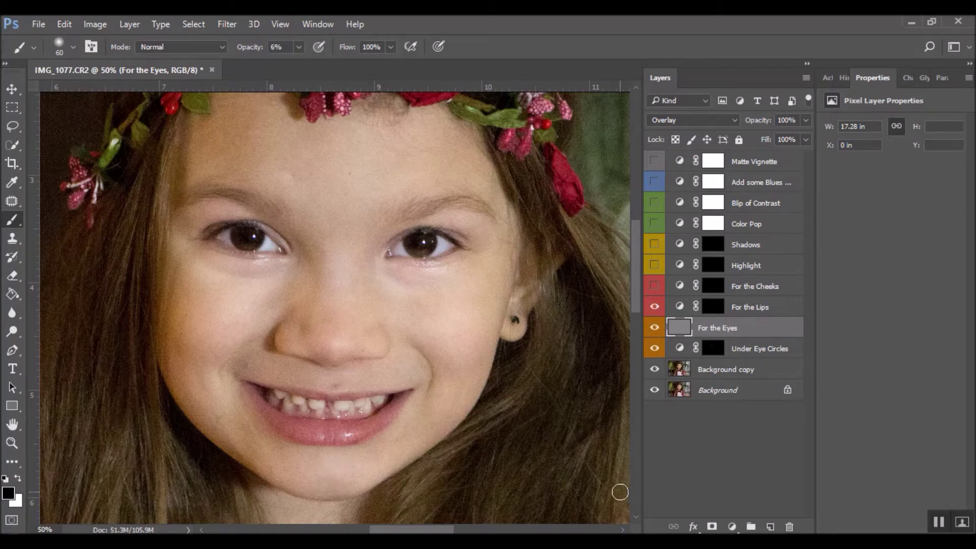
# Step: Patch the small spot above the upper lip on the Background copy layer and deselect
pyautogui.hotkey('ctrl', '+')
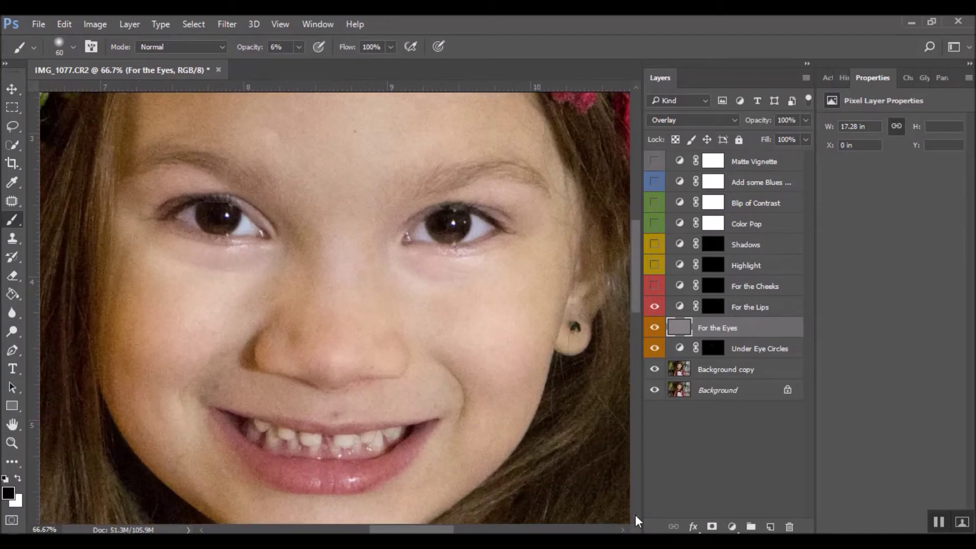
pyautogui.click(708, 374)
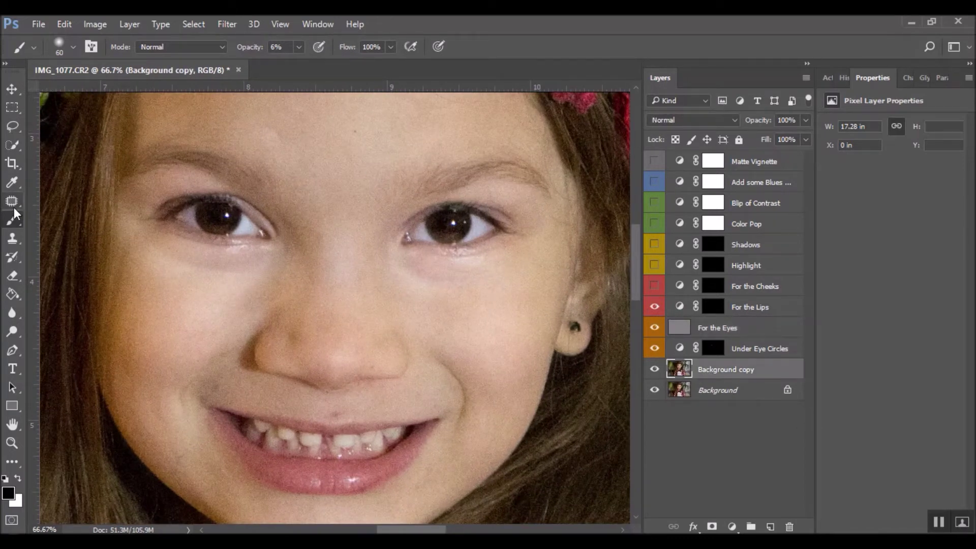
pyautogui.press('j')
pyautogui.moveTo(343, 416)
pyautogui.mouseDown()
pyautogui.moveTo(326, 419)
pyautogui.moveTo(343, 420)
pyautogui.moveTo(340, 407)
pyautogui.mouseUp()
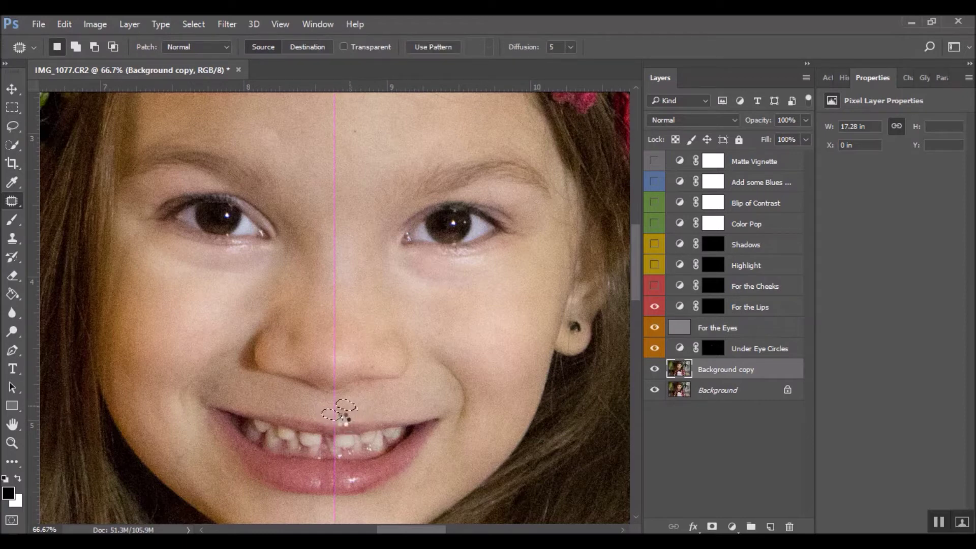
pyautogui.hotkey('ctrl', 'd')
# Step: Patch the blemishes on the upper forehead below the flower crown on the Background copy layer, deselecting after each
pyautogui.scroll(-3, 440, 433)
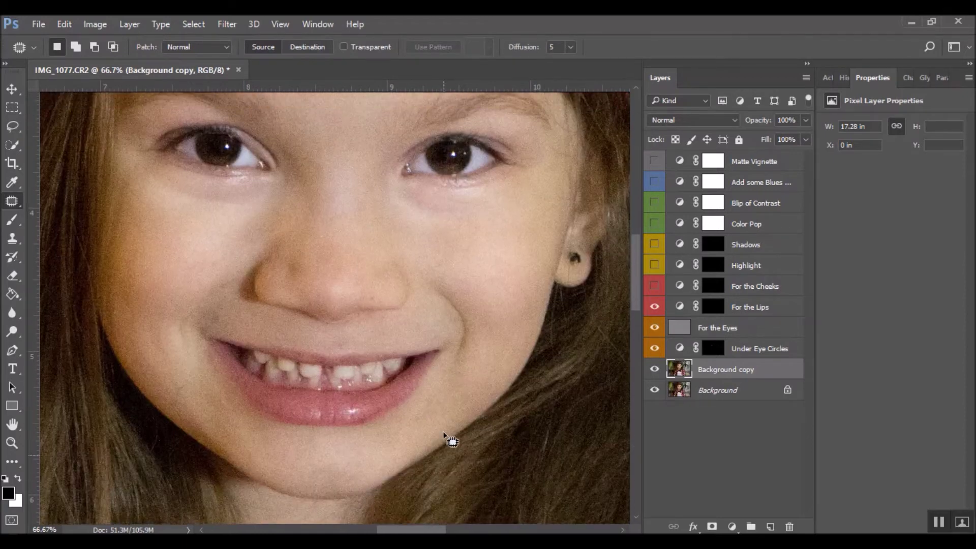
pyautogui.scroll(3, 440, 434)
pyautogui.scroll(4, 434, 430)
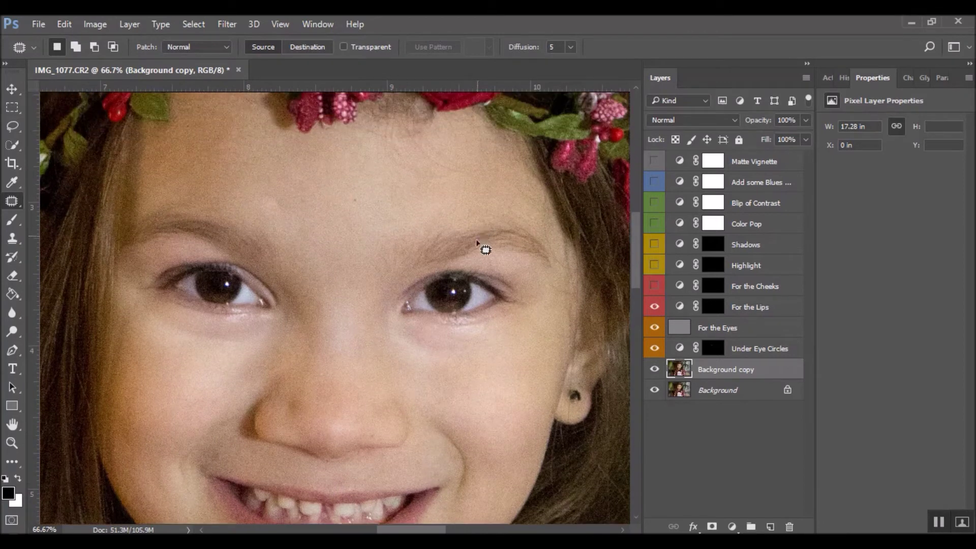
pyautogui.moveTo(471, 171)
pyautogui.mouseDown()
pyautogui.moveTo(413, 144)
pyautogui.moveTo(396, 161)
pyautogui.moveTo(470, 173)
pyautogui.mouseUp()
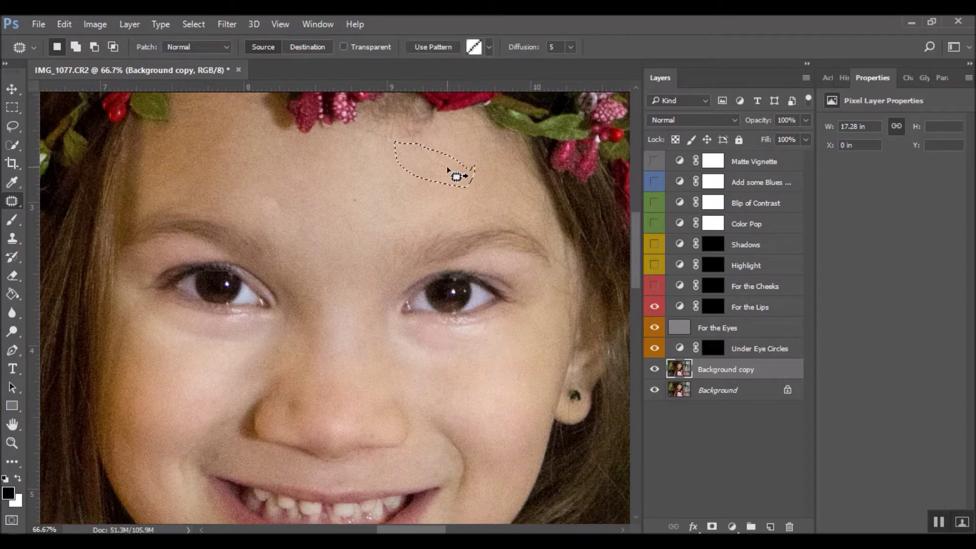
pyautogui.hotkey('ctrl', 'd')
pyautogui.moveTo(422, 169)
pyautogui.mouseDown()
pyautogui.moveTo(373, 147)
pyautogui.moveTo(423, 153)
pyautogui.moveTo(476, 121)
pyautogui.mouseUp()
pyautogui.hotkey('ctrl', 'd')
pyautogui.moveTo(399, 146)
pyautogui.mouseDown()
pyautogui.moveTo(379, 150)
pyautogui.moveTo(381, 172)
pyautogui.moveTo(418, 168)
pyautogui.moveTo(403, 146)
pyautogui.moveTo(392, 183)
pyautogui.mouseUp()
pyautogui.hotkey('ctrl', 'd')
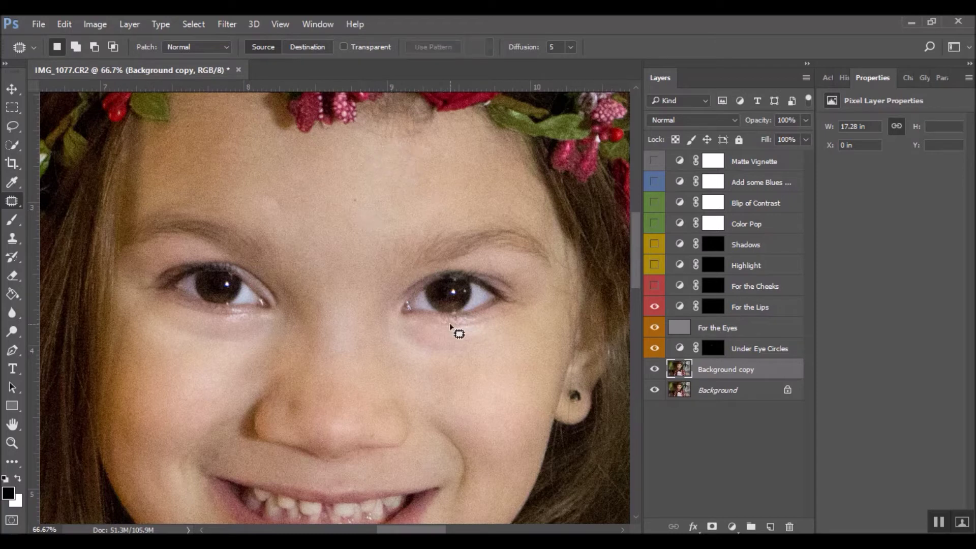
# Step: Patch the skin beside the corner of the mouth on the Background copy layer and deselect
pyautogui.scroll(-5, 449, 322)
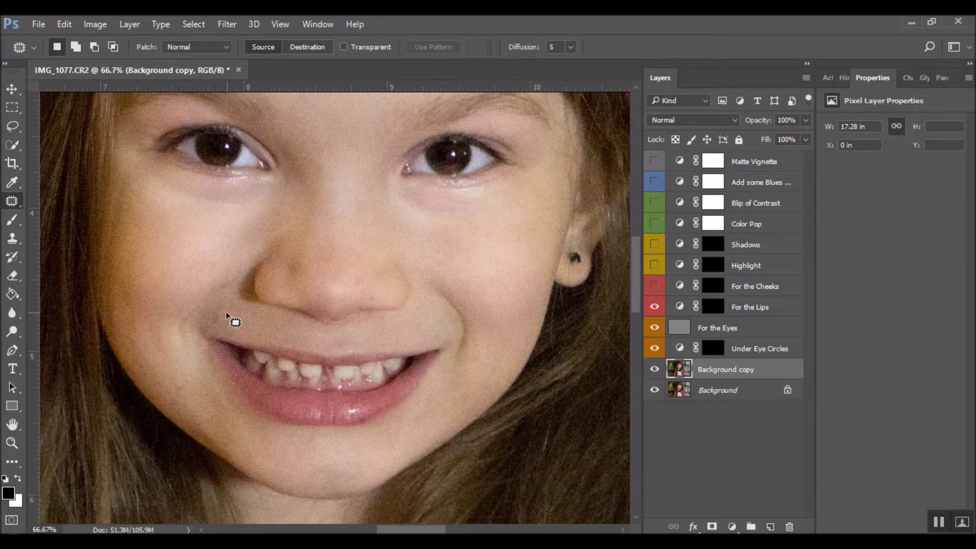
pyautogui.moveTo(211, 329)
pyautogui.mouseDown()
pyautogui.moveTo(233, 322)
pyautogui.moveTo(224, 315)
pyautogui.mouseUp()
pyautogui.hotkey('ctrl', 'd')
# Step: Brush white at 70% opacity on the For the Lips mask over the lower and upper lips
pyautogui.click(720, 310)
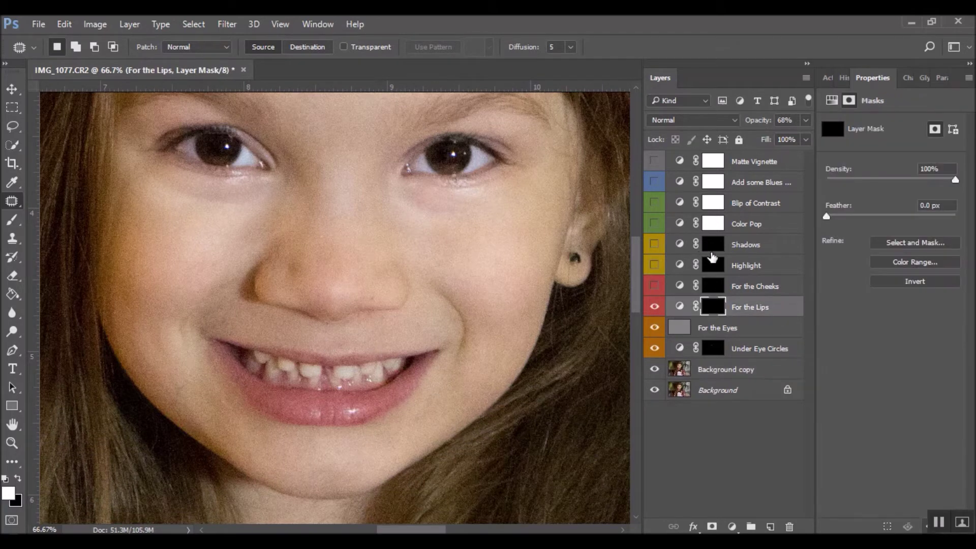
pyautogui.click(12, 219)
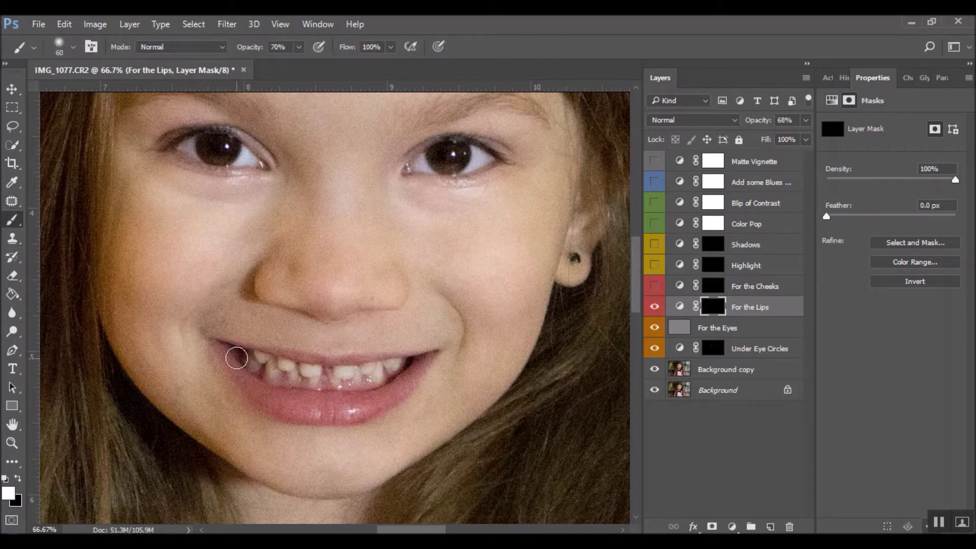
pyautogui.moveTo(231, 359)
pyautogui.mouseDown()
pyautogui.moveTo(266, 397)
pyautogui.moveTo(347, 411)
pyautogui.moveTo(370, 402)
pyautogui.moveTo(282, 410)
pyautogui.moveTo(387, 397)
pyautogui.moveTo(423, 363)
pyautogui.mouseUp()
pyautogui.press('[')
pyautogui.press('[')
pyautogui.moveTo(267, 351)
pyautogui.mouseDown()
pyautogui.moveTo(327, 365)
pyautogui.moveTo(400, 358)
pyautogui.mouseUp()
# Step: Clean up the For the Lips mask around the upper lip and teeth in black using the red overlay, and return to white
pyautogui.press('x')
pyautogui.press('\\')
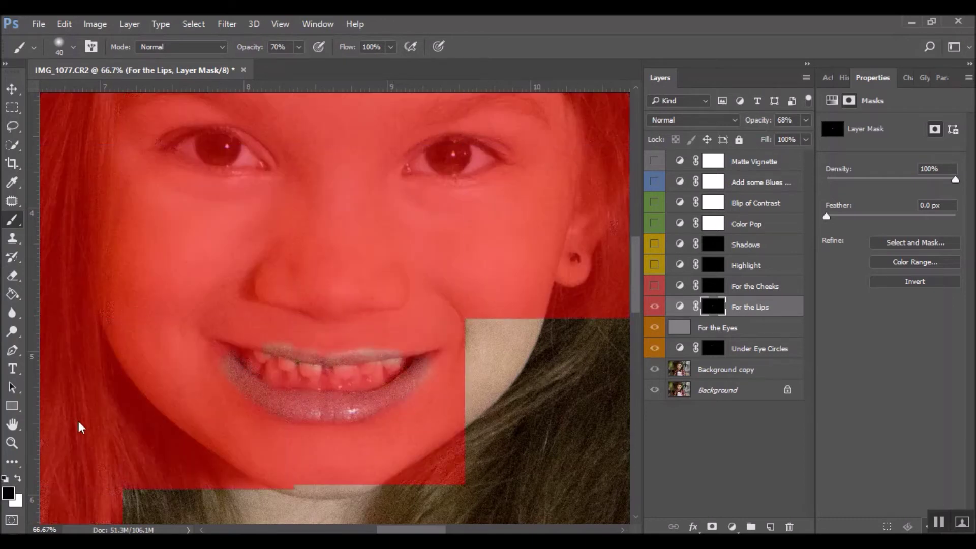
pyautogui.moveTo(384, 343); pyautogui.dragTo(341, 350)
pyautogui.moveTo(400, 371); pyautogui.dragTo(379, 372)
pyautogui.click(408, 367)
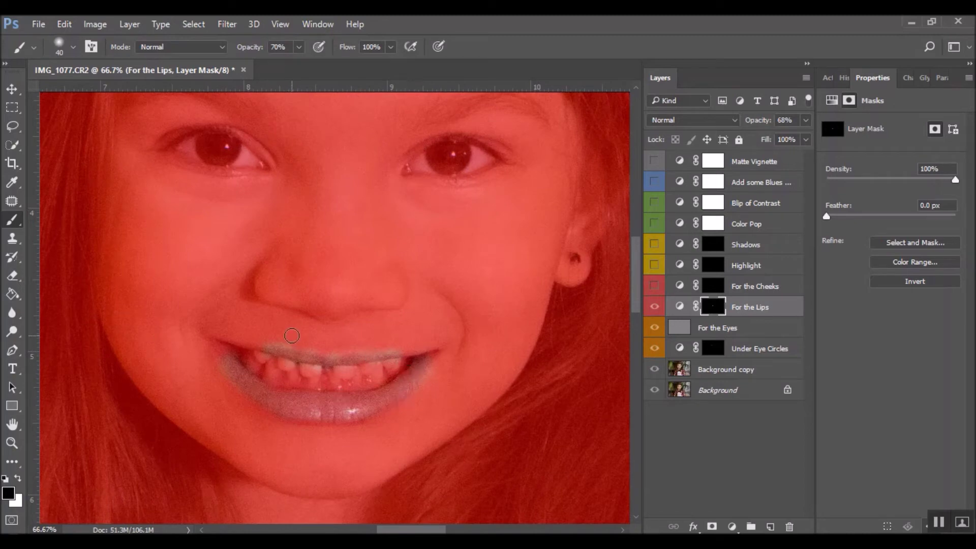
pyautogui.press('\\')
pyautogui.press('x')
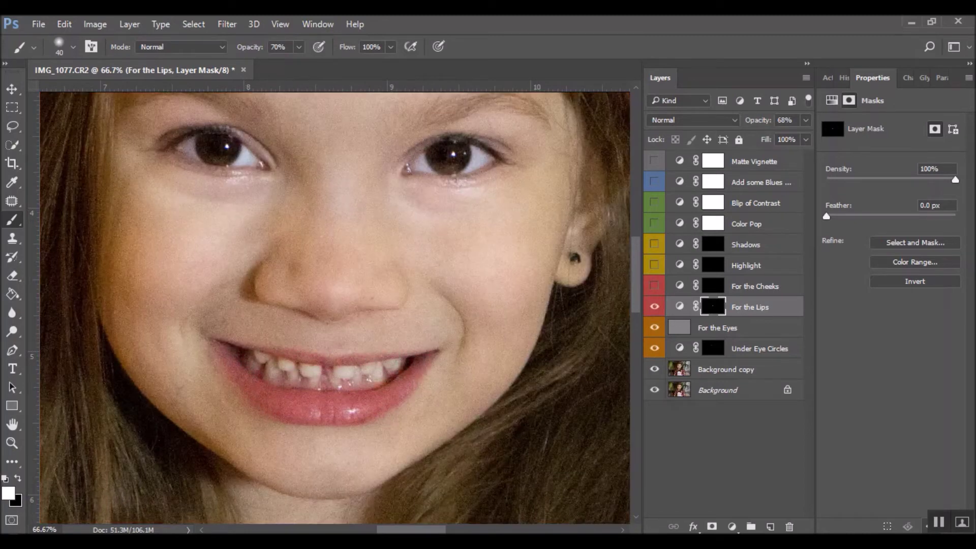
# Step: Brush white on the For the Cheeks mask over both cheeks with a 300 px brush, with the layer opacity at 76%
pyautogui.hotkey('ctrl', '+')
pyautogui.hotkey('ctrl', '-')
pyautogui.hotkey('ctrl', '-')
pyautogui.hotkey('ctrl', '-')
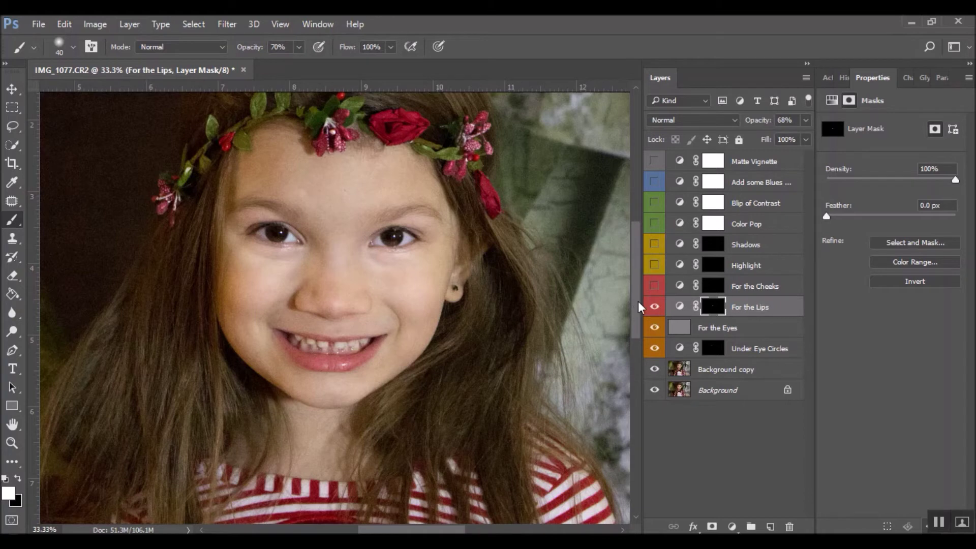
pyautogui.click(714, 288)
pyautogui.press(']')
pyautogui.press(']')
pyautogui.press(']')
pyautogui.press(']')
pyautogui.press(']')
pyautogui.press(']')
pyautogui.press(']')
pyautogui.press(']')
pyautogui.press(']')
pyautogui.press(']')
pyautogui.press(']')
pyautogui.press(']')
pyautogui.press(']')
pyautogui.press(']')
pyautogui.press('[')
pyautogui.press('[')
pyautogui.press('[')
pyautogui.press('[')
pyautogui.moveTo(218, 330)
pyautogui.mouseDown()
pyautogui.moveTo(254, 285)
pyautogui.moveTo(277, 321)
pyautogui.mouseUp()
pyautogui.moveTo(406, 305)
pyautogui.mouseDown()
pyautogui.moveTo(433, 299)
pyautogui.moveTo(432, 310)
pyautogui.mouseUp()
pyautogui.click(806, 121)
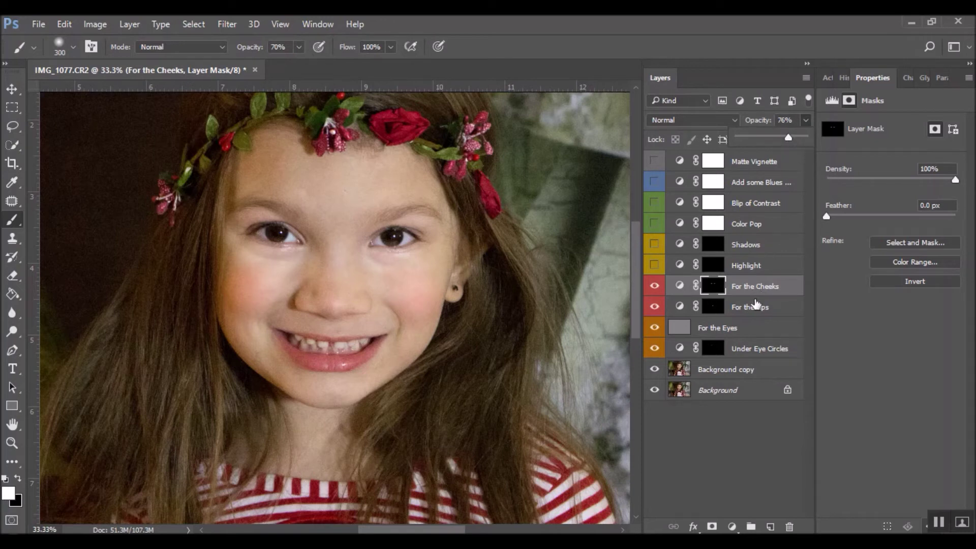
# Step: Turn on the Highlight layer and brush white on its mask between the eyes, down the nose and mouth, and on the upper cheeks
pyautogui.click(712, 265)
pyautogui.click(654, 265)
pyautogui.press(']')
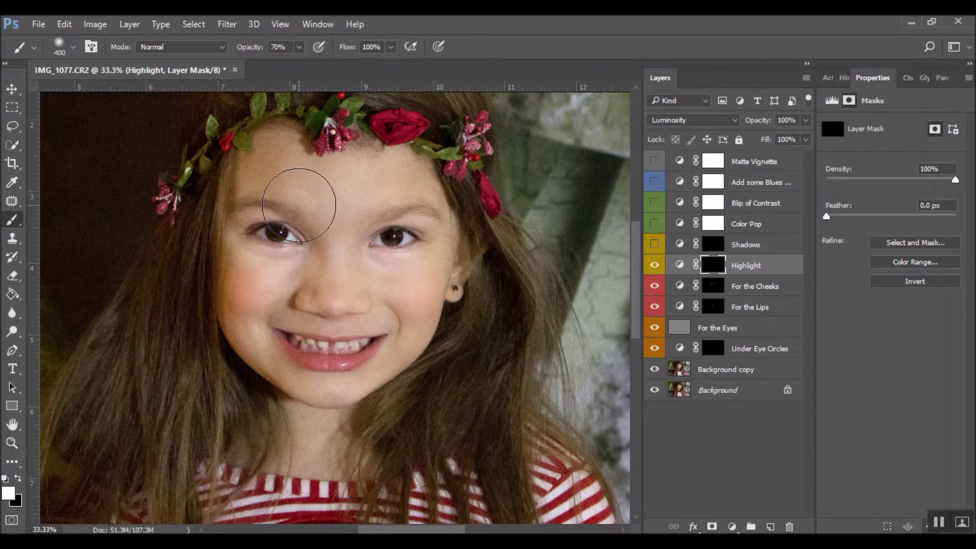
pyautogui.press(']')
pyautogui.press(']')
pyautogui.press(']')
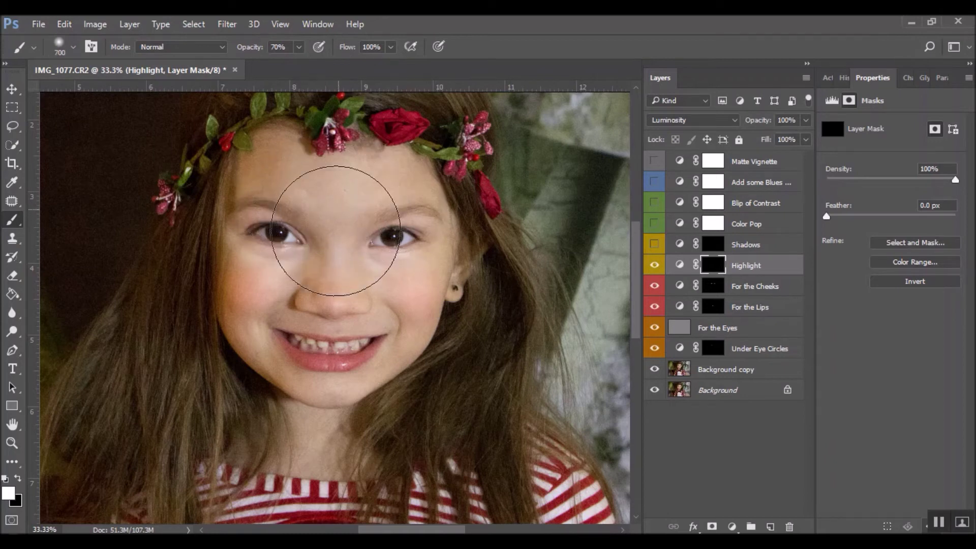
pyautogui.press('[')
pyautogui.click(336, 221)
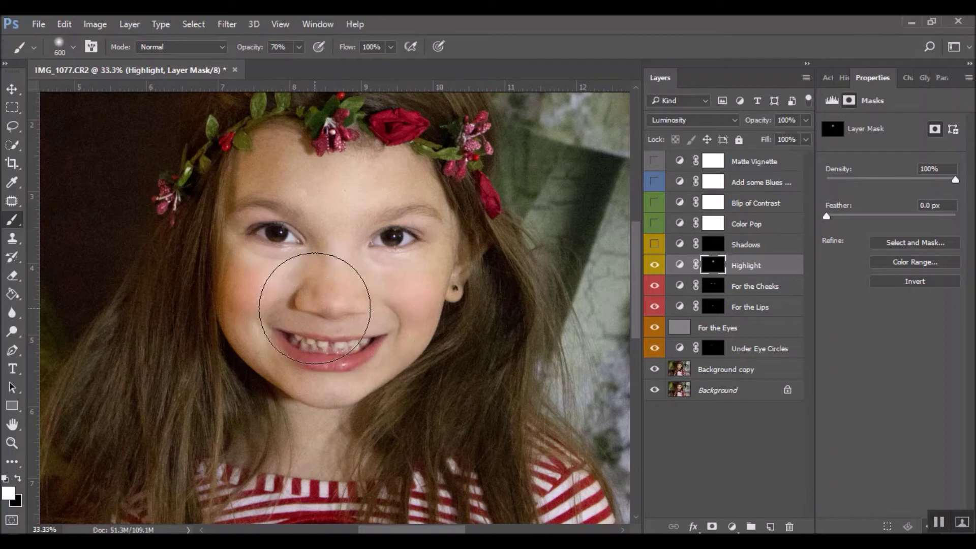
pyautogui.moveTo(326, 279)
pyautogui.mouseDown()
pyautogui.moveTo(327, 371)
pyautogui.moveTo(326, 349)
pyautogui.mouseUp()
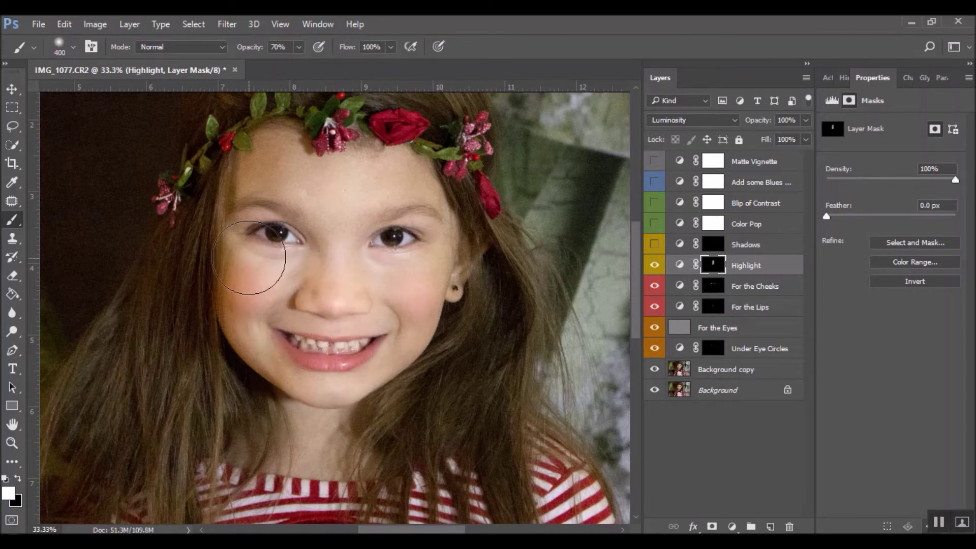
pyautogui.press('[')
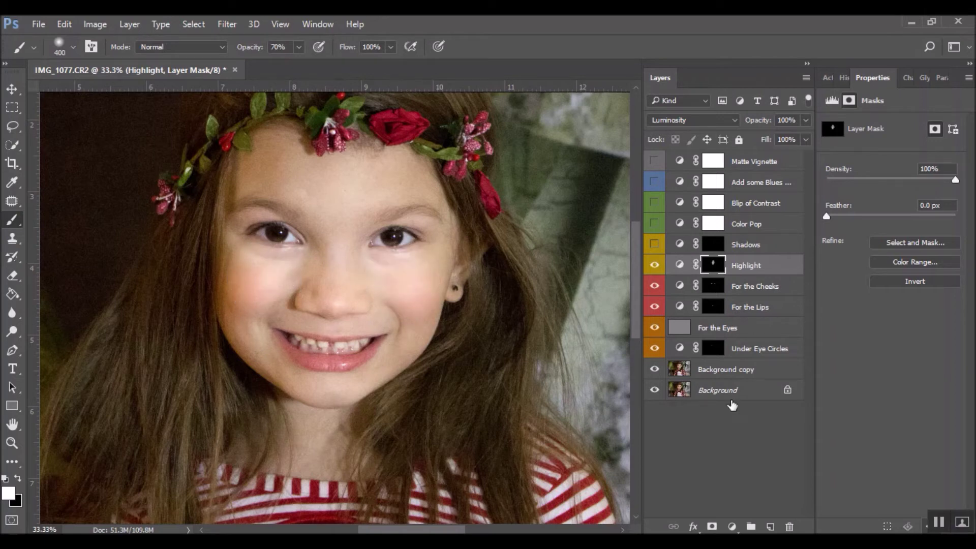
# Step: Turn on the Shadows layer and brush white on its mask with a 200 px brush under the chin, by the ear and along the hairline
pyautogui.click(654, 246)
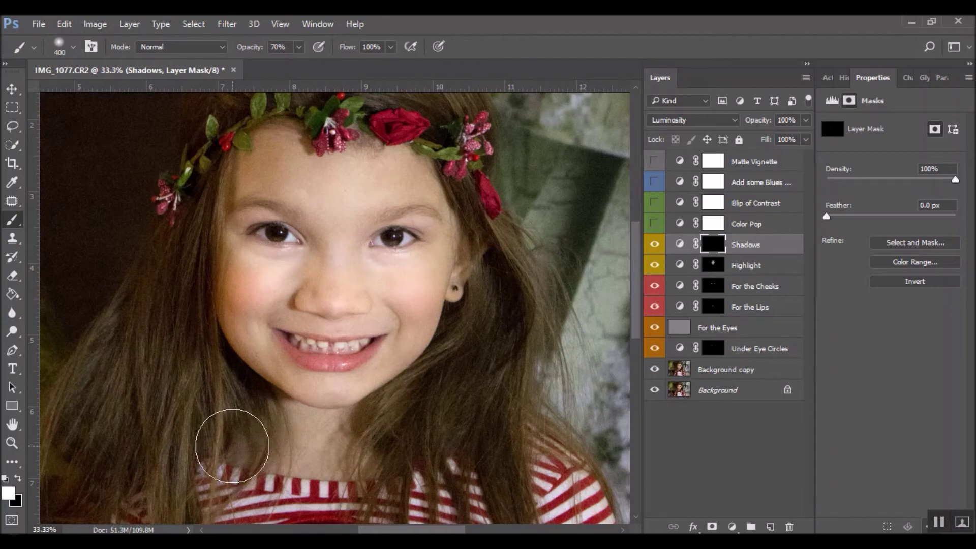
pyautogui.press('[')
pyautogui.press('[')
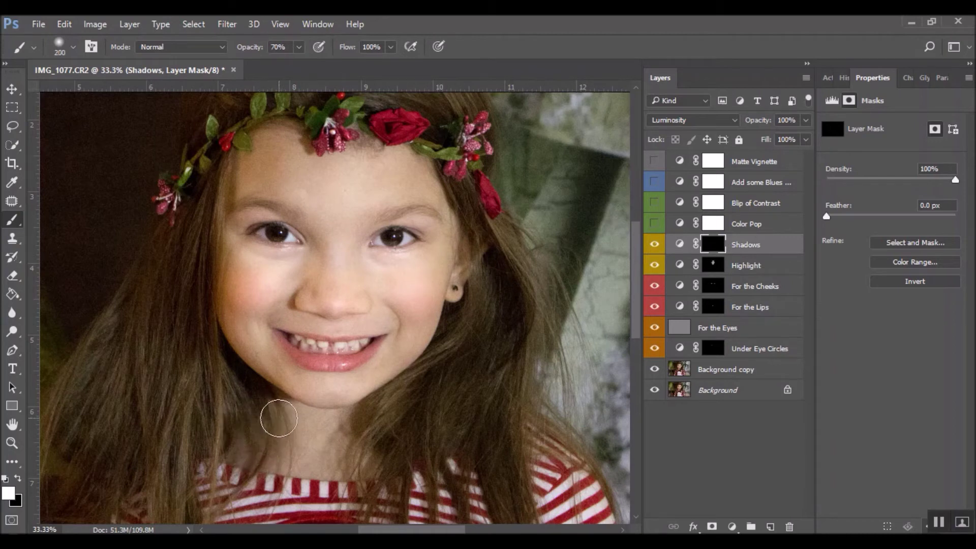
pyautogui.moveTo(343, 418)
pyautogui.mouseDown()
pyautogui.moveTo(368, 411)
pyautogui.moveTo(290, 416)
pyautogui.mouseUp()
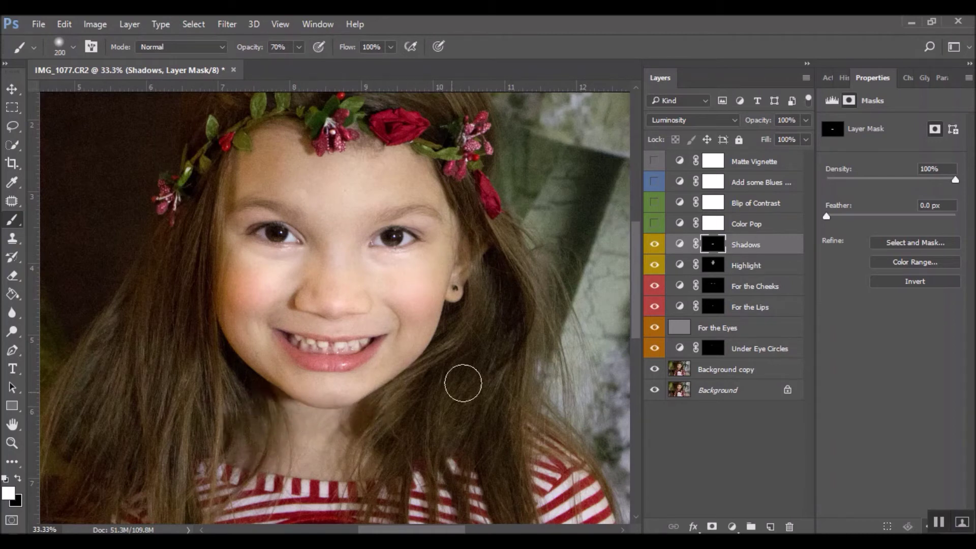
pyautogui.moveTo(463, 260); pyautogui.dragTo(462, 289)
pyautogui.moveTo(401, 142); pyautogui.dragTo(458, 194)
pyautogui.moveTo(274, 118)
pyautogui.mouseDown()
pyautogui.moveTo(252, 133)
pyautogui.moveTo(268, 124)
pyautogui.moveTo(217, 201)
pyautogui.moveTo(214, 223)
pyautogui.mouseUp()
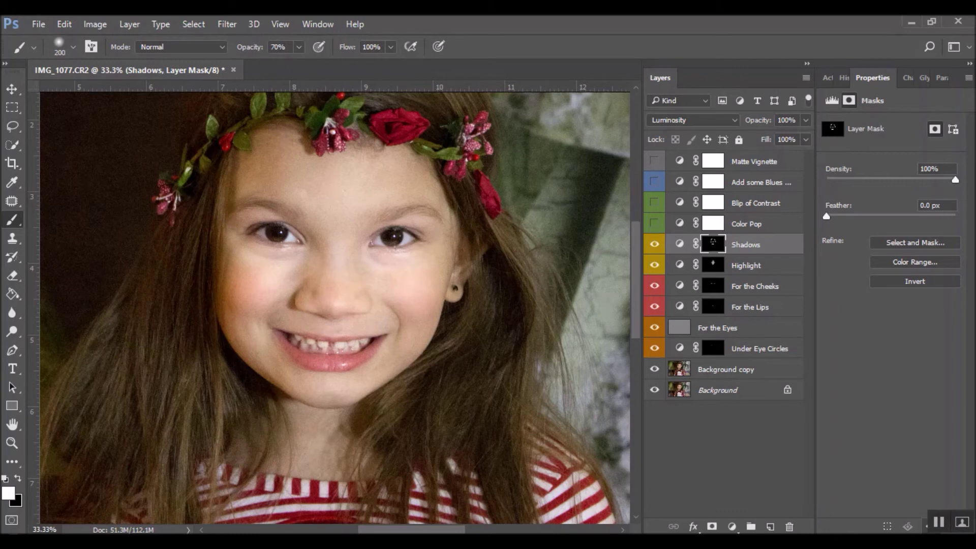
# Step: Compare the portrait with the Highlight and Shadows layers hidden and shown
pyautogui.hotkey('ctrl', '-')
pyautogui.hotkey('ctrl', '-')
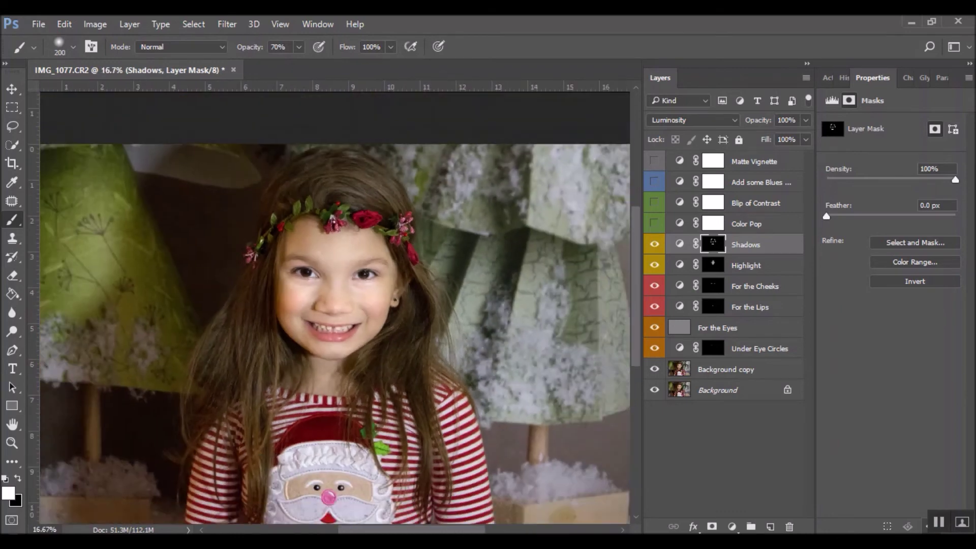
pyautogui.click(655, 266)
pyautogui.click(655, 245)
pyautogui.click(655, 245)
pyautogui.hotkey('ctrl', '+')
pyautogui.hotkey('ctrl', '+')
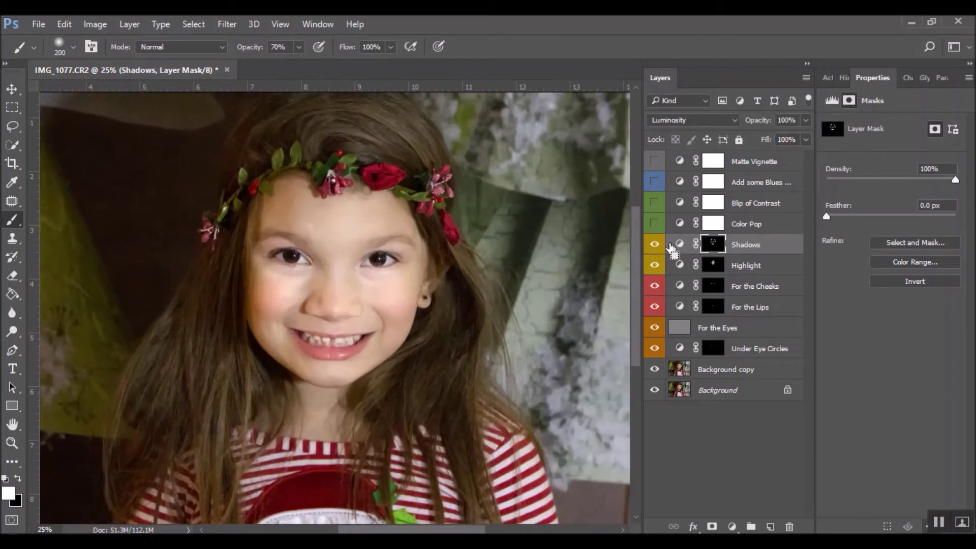
# Step: Turn on the Color Pop, Blip of Contrast, Add some Blues and Matte Vignette layers, and set the brush to 1000 px at 100% opacity
pyautogui.hotkey('ctrl', '-')
pyautogui.hotkey('ctrl', '-')
pyautogui.hotkey('ctrl', '-')
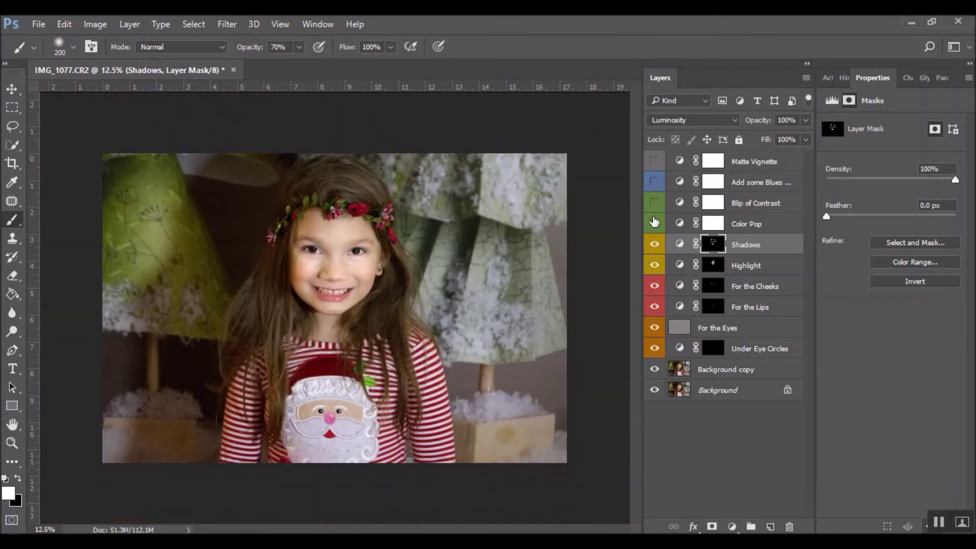
pyautogui.click(714, 224)
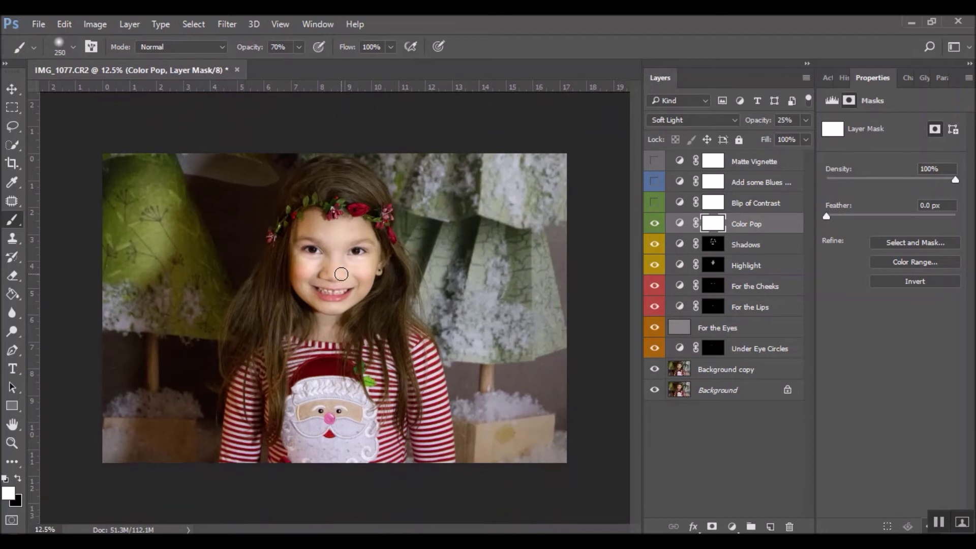
pyautogui.press(']')
pyautogui.press(']')
pyautogui.press(']')
pyautogui.press(']')
pyautogui.press(']')
pyautogui.press(']')
pyautogui.press(']')
pyautogui.press(']')
pyautogui.press(']')
pyautogui.press('0')
pyautogui.press('[')
pyautogui.click(713, 184)
pyautogui.click(654, 162)
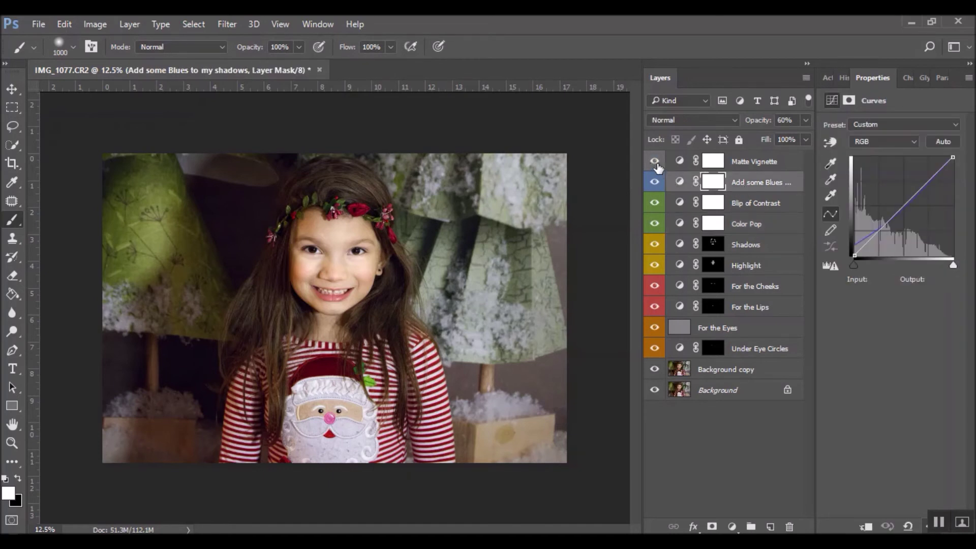
# Step: Brush black over the child's face and body on the Matte Vignette mask with a 2200 px brush
pyautogui.click(713, 162)
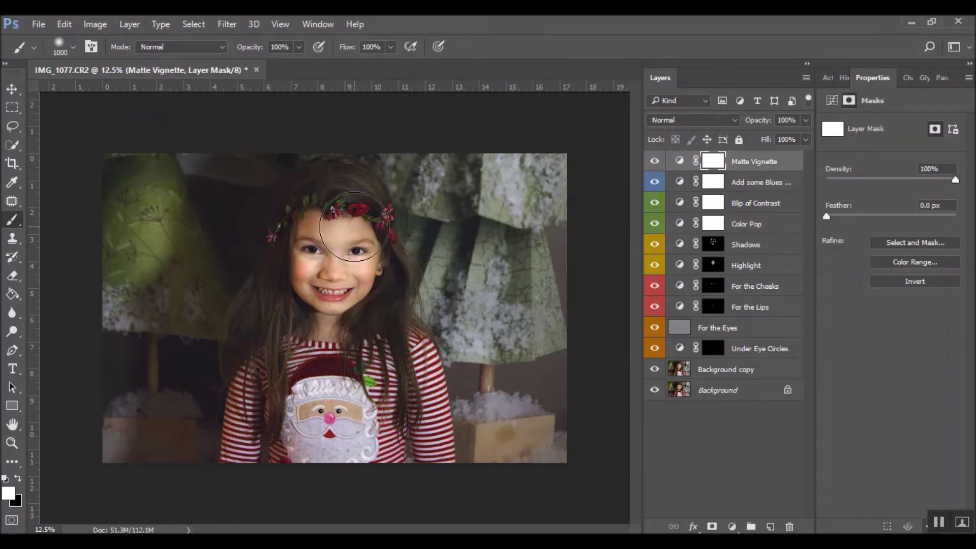
pyautogui.press(']')
pyautogui.press(']')
pyautogui.press(']')
pyautogui.press(']')
pyautogui.press(']')
pyautogui.press(']')
pyautogui.press(']')
pyautogui.press(']')
pyautogui.press(']')
pyautogui.press(']')
pyautogui.press(']')
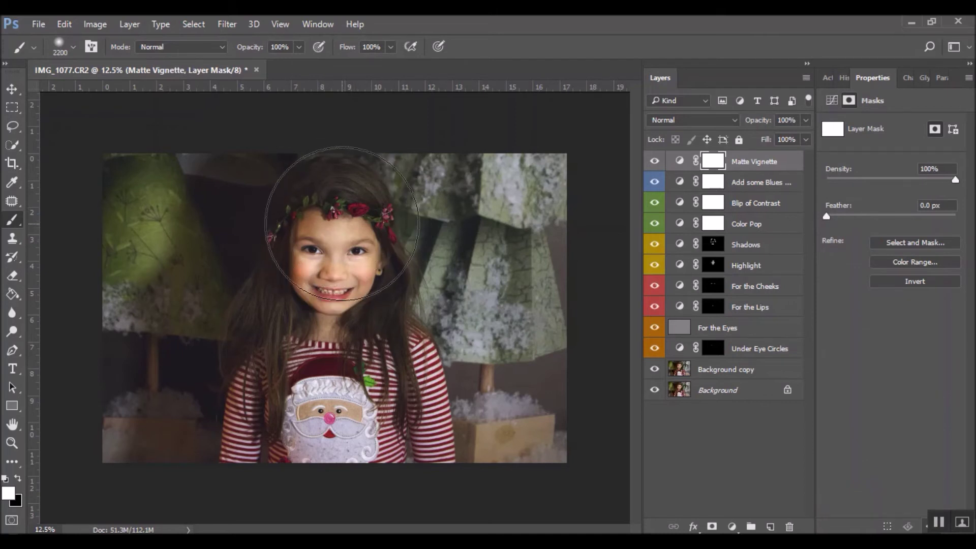
pyautogui.press('x')
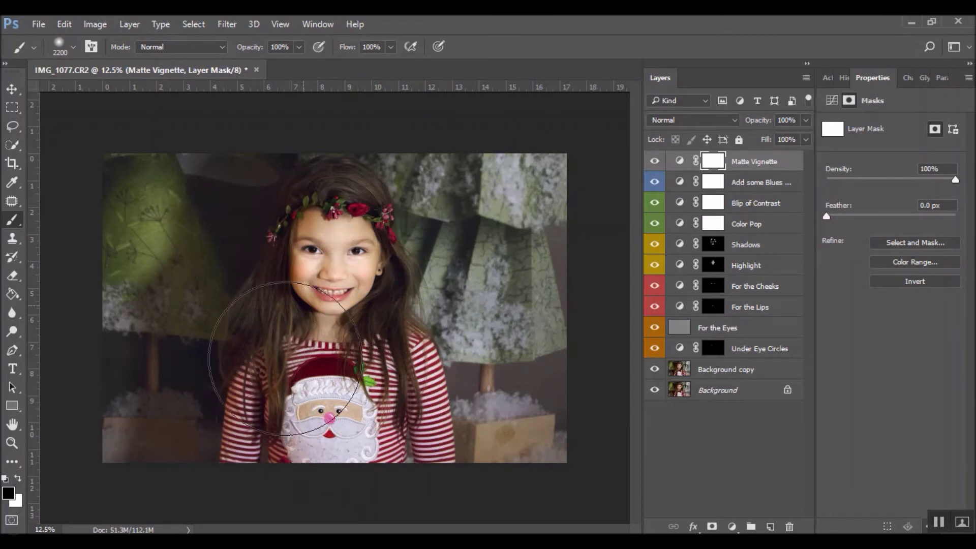
pyautogui.moveTo(340, 254)
pyautogui.mouseDown()
pyautogui.moveTo(395, 438)
pyautogui.moveTo(279, 391)
pyautogui.moveTo(419, 457)
pyautogui.mouseUp()
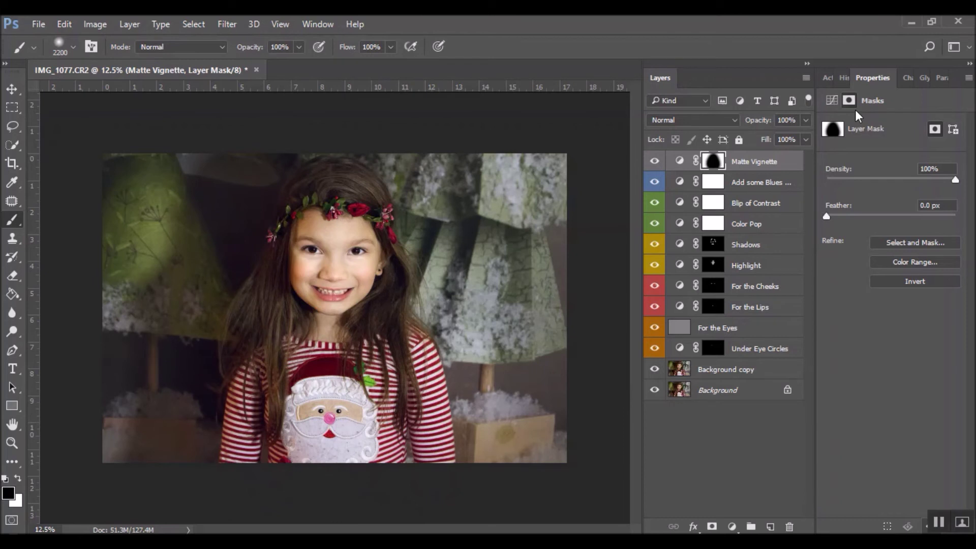
# Step: Run the Color Pop action and brush black over the child on the new layer's mask
pyautogui.click(826, 77)
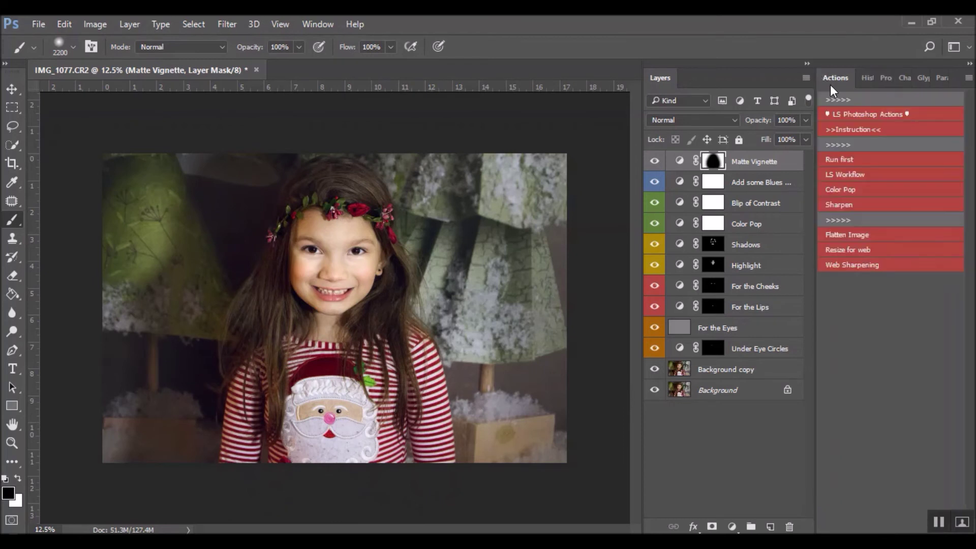
pyautogui.click(858, 189)
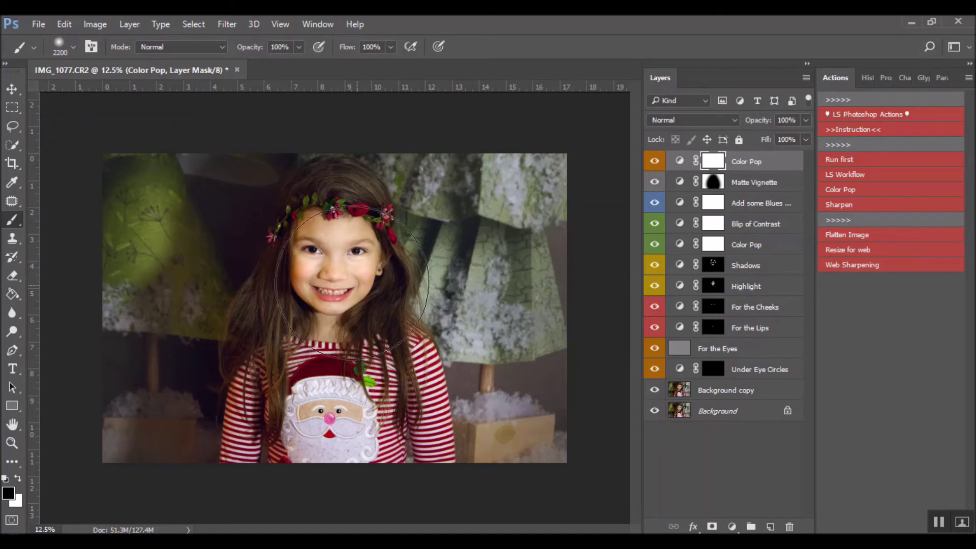
pyautogui.click(338, 282)
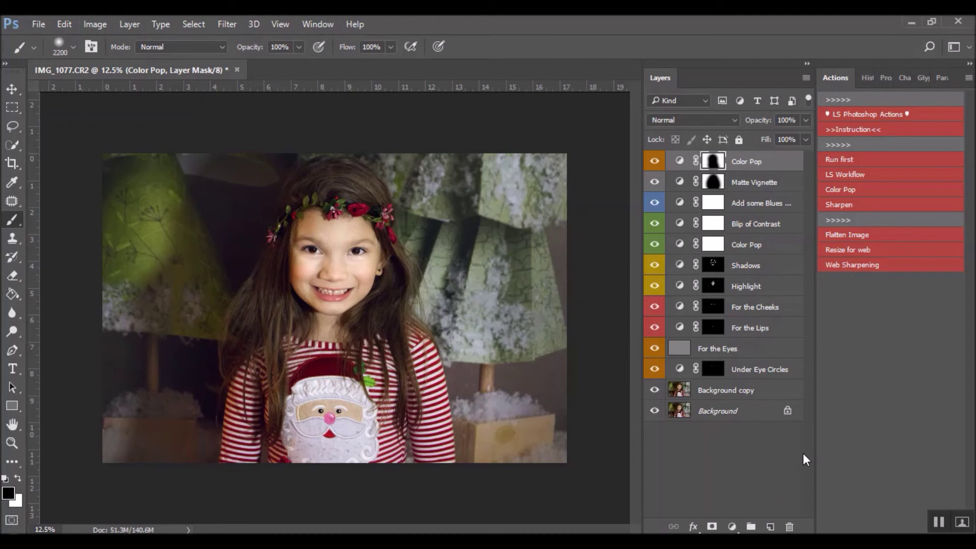
# Step: Add a Hue/Saturation adjustment layer above the Color Pop layer for the orange edge of the cheek
pyautogui.hotkey('ctrl', '+')
pyautogui.hotkey('ctrl', '+')
pyautogui.hotkey('ctrl', '+')
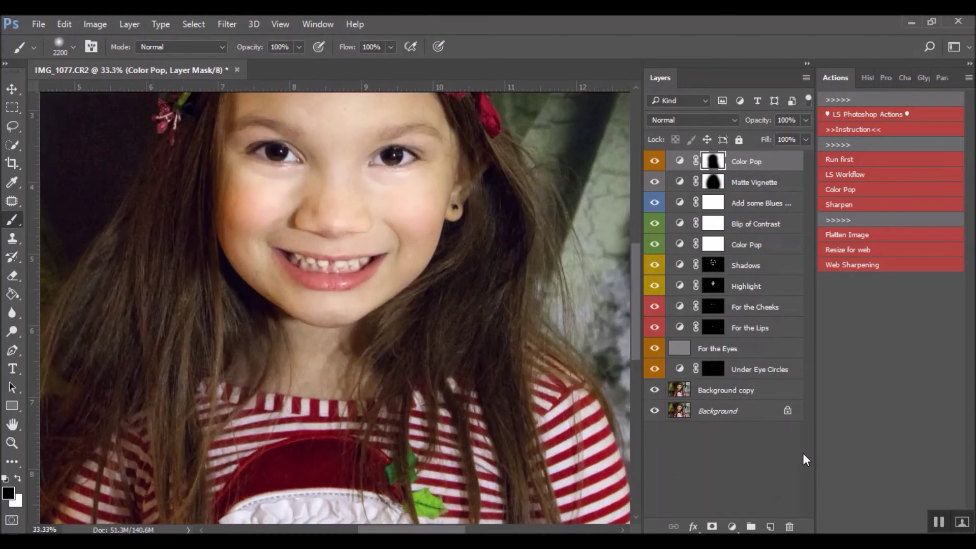
pyautogui.hotkey('ctrl', '+')
pyautogui.hotkey('ctrl', '+')
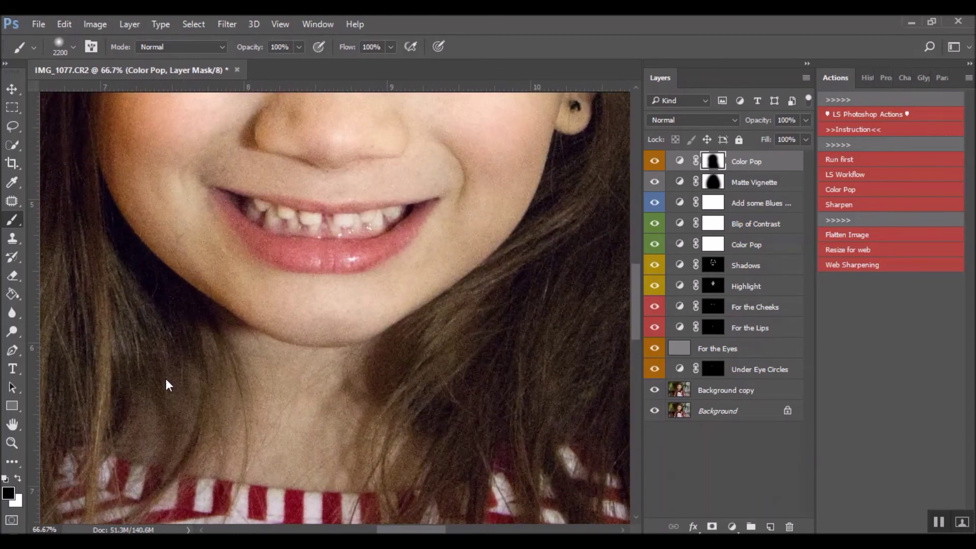
pyautogui.moveTo(169, 279); pyautogui.dragTo(283, 503)
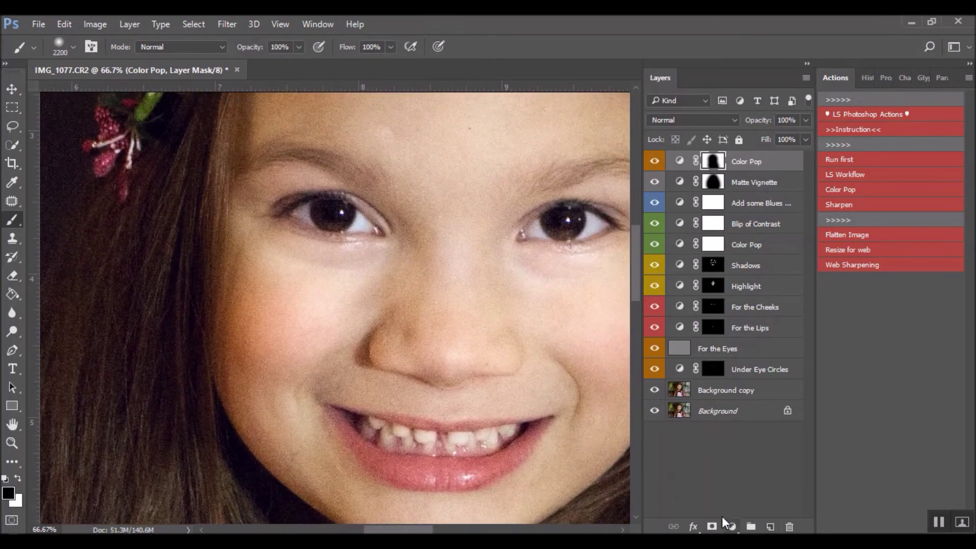
pyautogui.click(732, 527)
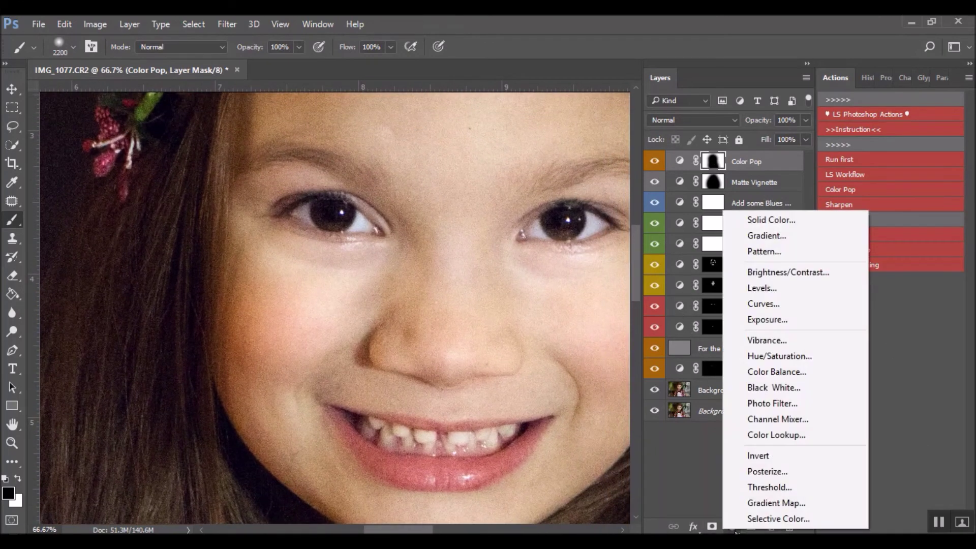
pyautogui.click(773, 356)
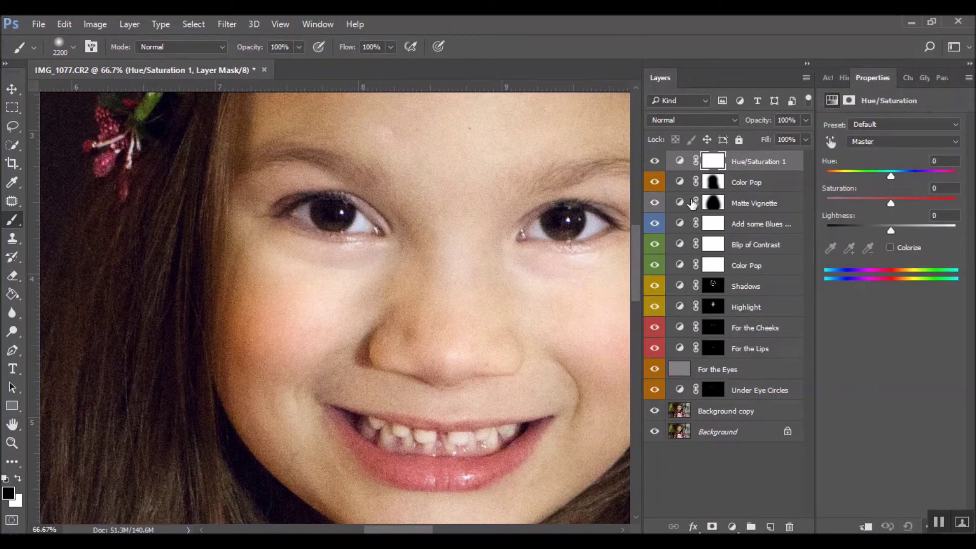
pyautogui.click(679, 161)
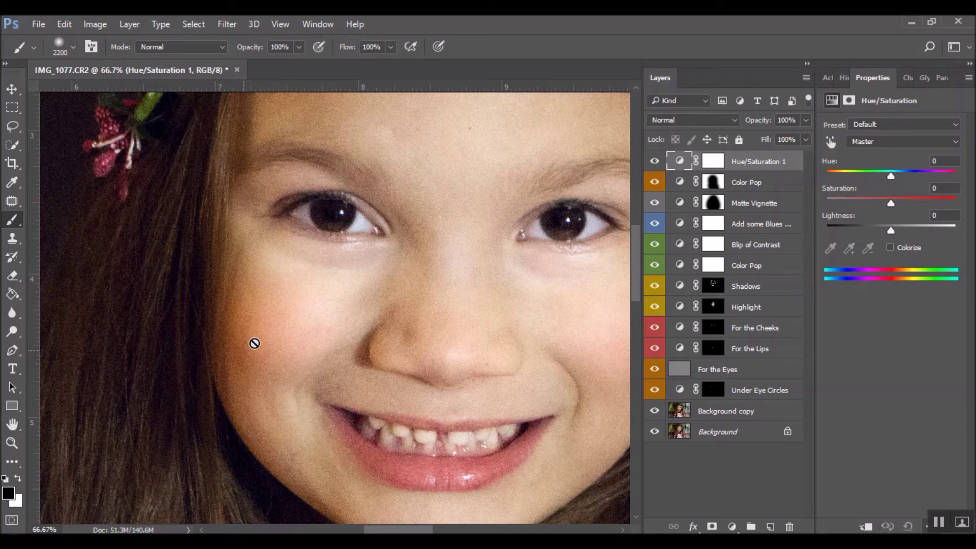
# Step: Sample the orange tone at the cheek's edge, subtract the lighter cheek skin from the range, and lower the range's saturation
pyautogui.click(884, 143)
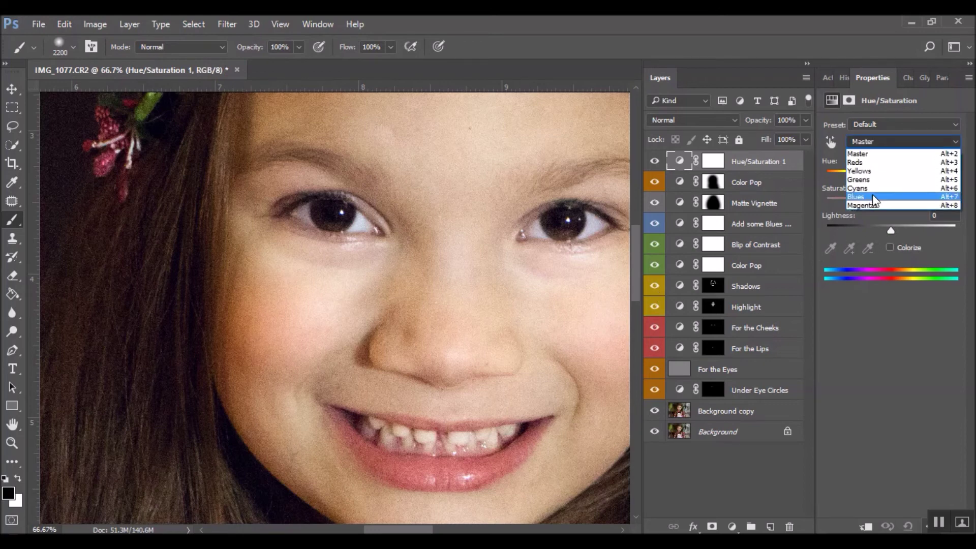
pyautogui.click(869, 167)
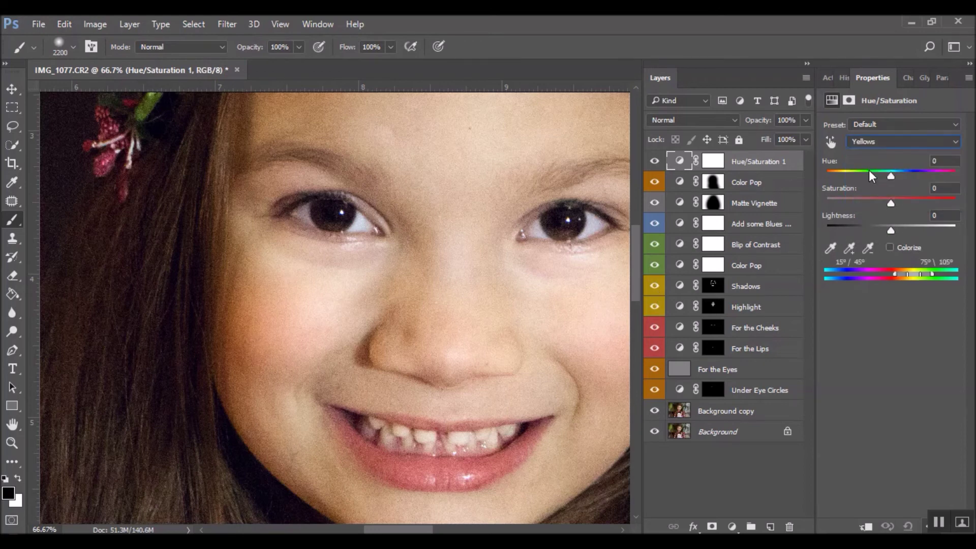
pyautogui.click(831, 250)
pyautogui.click(243, 325)
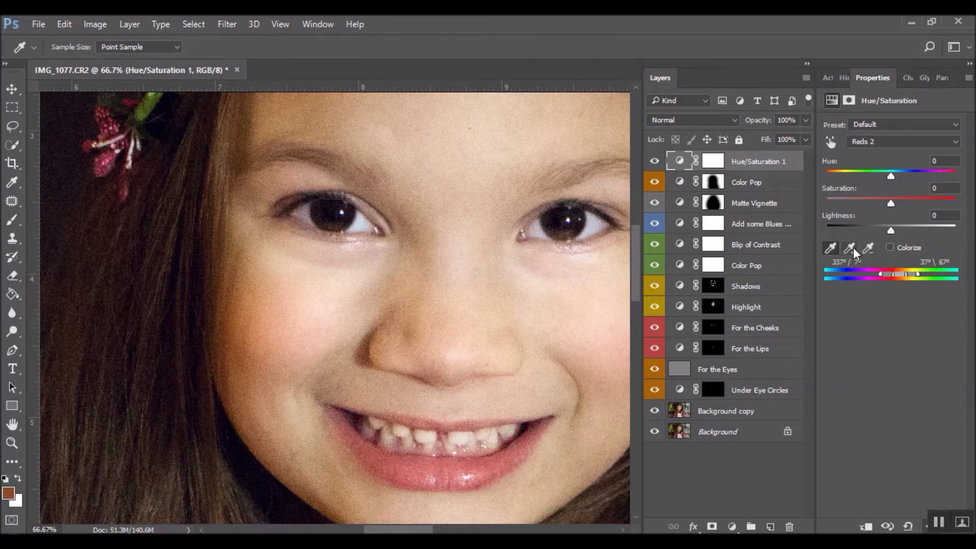
pyautogui.click(868, 248)
pyautogui.click(307, 286)
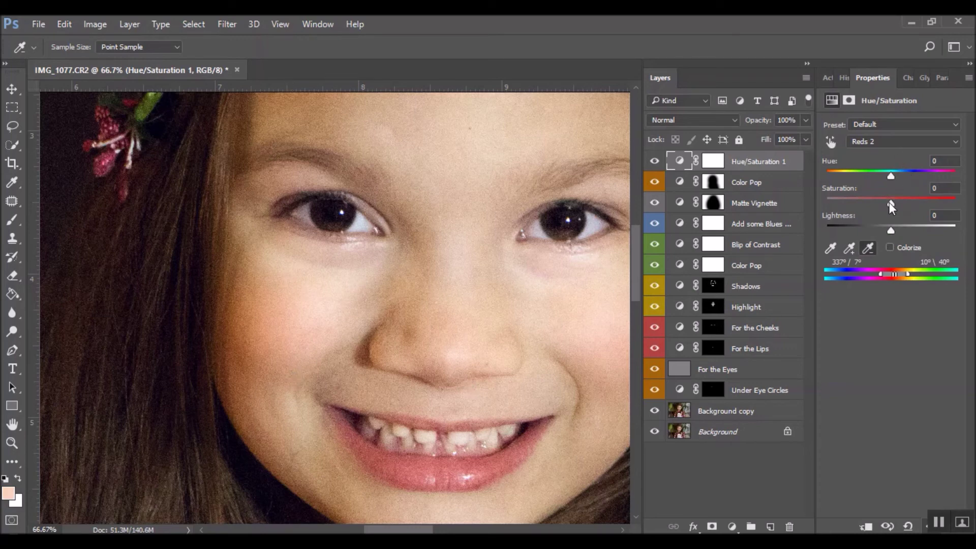
pyautogui.moveTo(890, 175); pyautogui.dragTo(887, 196)
pyautogui.moveTo(871, 203); pyautogui.dragTo(864, 202)
# Step: Invert the Hue/Saturation layer's mask to black
pyautogui.click(718, 167)
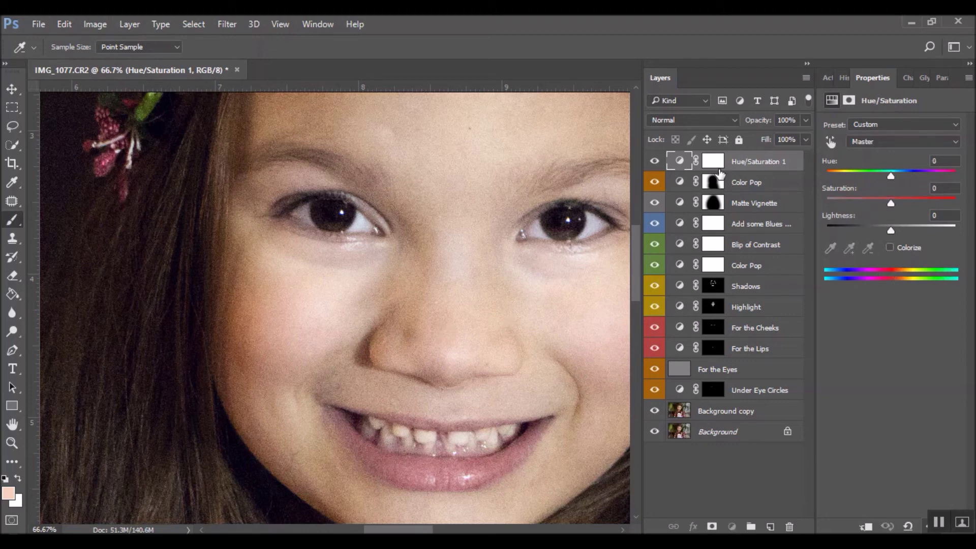
pyautogui.click(719, 173)
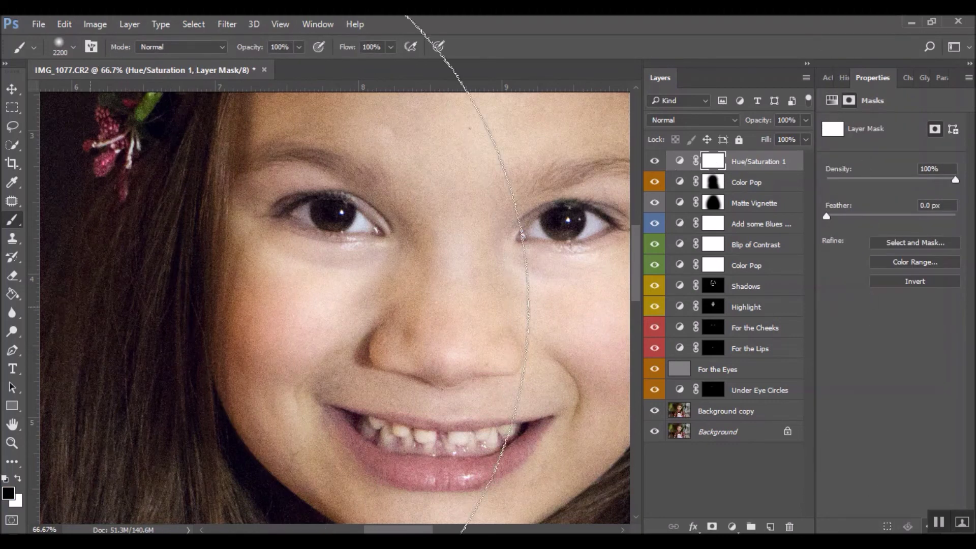
pyautogui.hotkey('ctrl', 'i')
# Step: Brush white over the orange cheek edge on the Hue/Saturation mask with a 300 px brush at 50% opacity
pyautogui.press('[')
pyautogui.press('[')
pyautogui.press('[')
pyautogui.press('[')
pyautogui.hotkey('ctrl', '-')
pyautogui.press('[')
pyautogui.press('[')
pyautogui.press('[')
pyautogui.press('[')
pyautogui.press('[')
pyautogui.press('[')
pyautogui.press('[')
pyautogui.press('[')
pyautogui.press('[')
pyautogui.press('[')
pyautogui.press('[')
pyautogui.press('[')
pyautogui.press('[')
pyautogui.press('[')
pyautogui.press('[')
pyautogui.press('[')
pyautogui.press('[')
pyautogui.press('[')
pyautogui.press('[')
pyautogui.press('[')
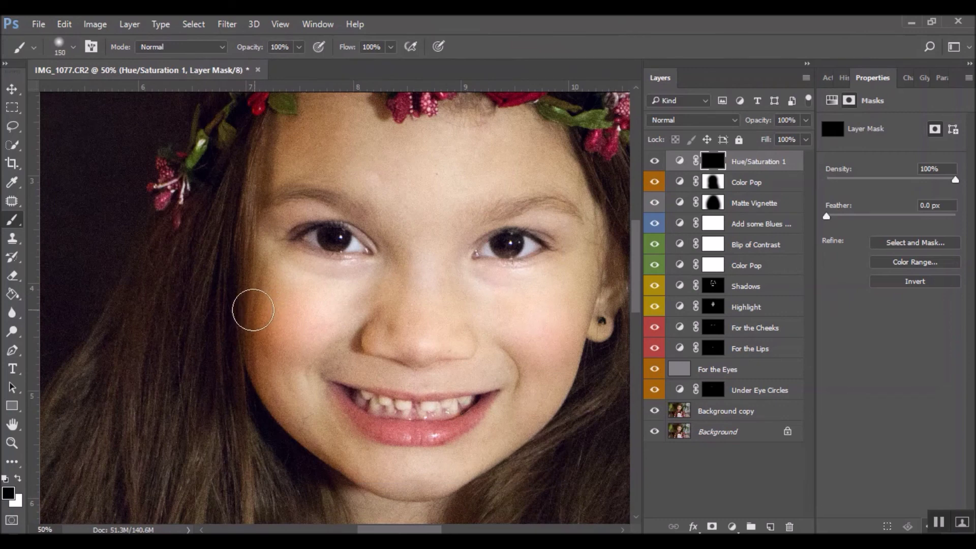
pyautogui.press(']')
pyautogui.press('x')
pyautogui.press('5')
pyautogui.press(']')
pyautogui.press(']')
pyautogui.press(']')
pyautogui.press(']')
pyautogui.moveTo(281, 298)
pyautogui.mouseDown()
pyautogui.moveTo(255, 316)
pyautogui.moveTo(253, 307)
pyautogui.moveTo(267, 339)
pyautogui.moveTo(257, 356)
pyautogui.moveTo(295, 431)
pyautogui.moveTo(356, 484)
pyautogui.moveTo(259, 374)
pyautogui.moveTo(263, 389)
pyautogui.moveTo(328, 475)
pyautogui.moveTo(248, 296)
pyautogui.moveTo(241, 236)
pyautogui.moveTo(253, 289)
pyautogui.mouseUp()
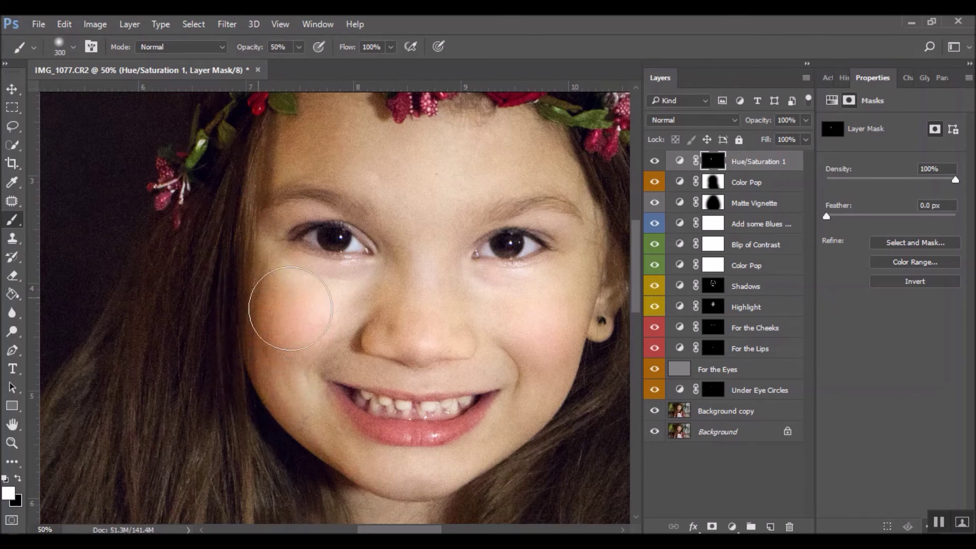
# Step: Examine the corrected face, the sweater and the whole portrait
pyautogui.hotkey('ctrl', '-')
pyautogui.hotkey('ctrl', '-')
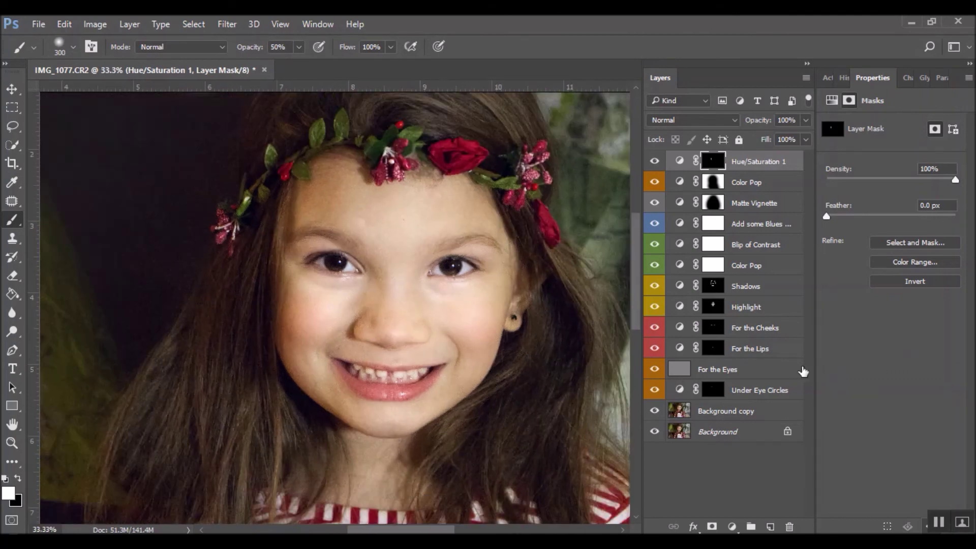
pyautogui.scroll(-5, 449, 381)
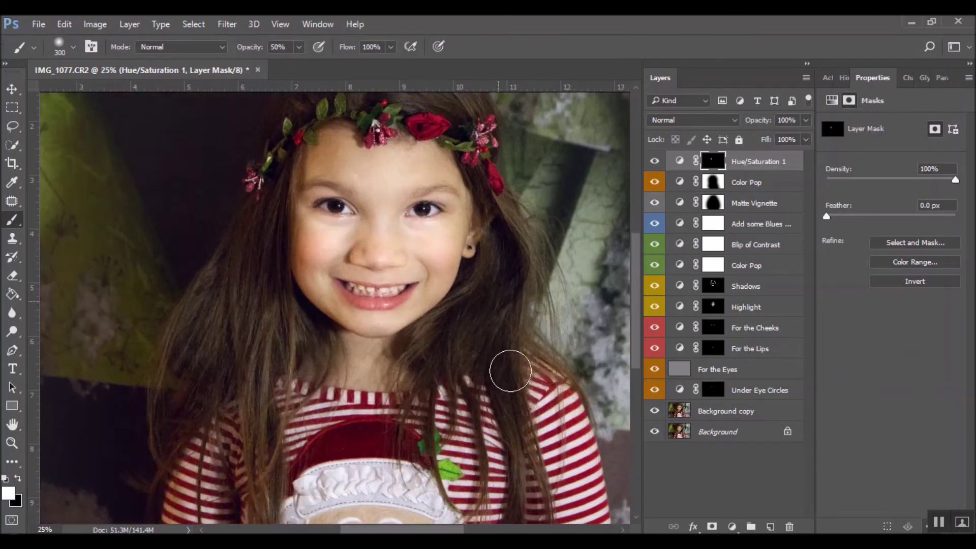
pyautogui.scroll(-6, 533, 400)
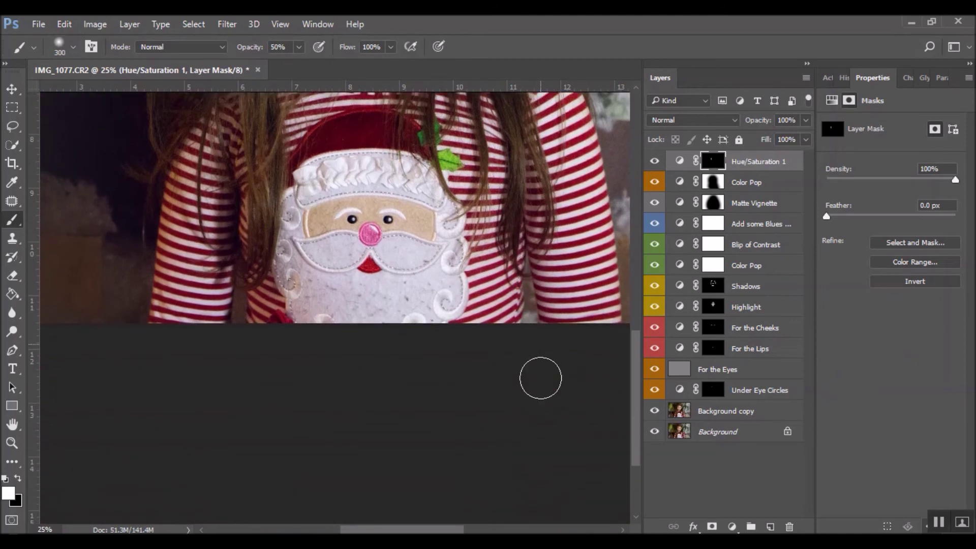
pyautogui.scroll(4, 540, 379)
pyautogui.scroll(5, 597, 406)
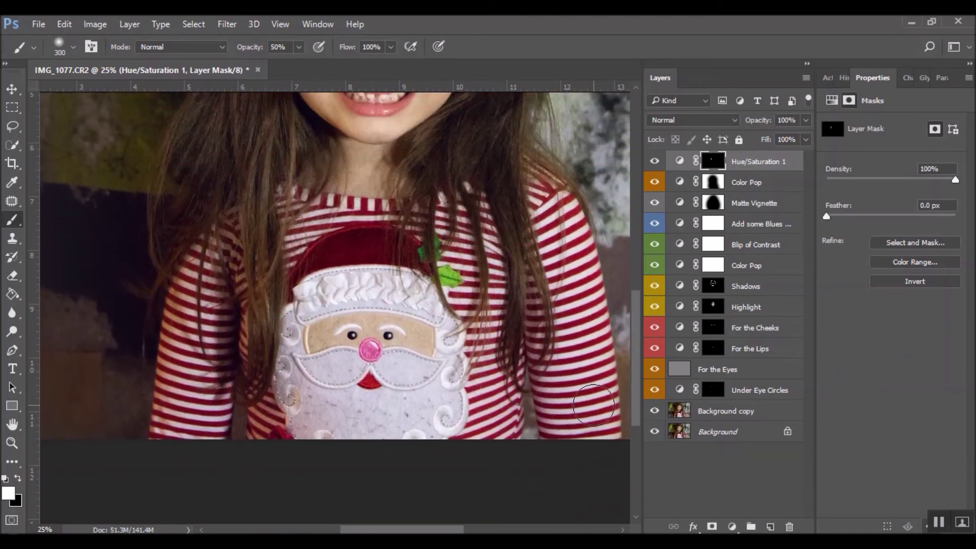
pyautogui.hotkey('ctrl', '-')
pyautogui.hotkey('ctrl', '-')
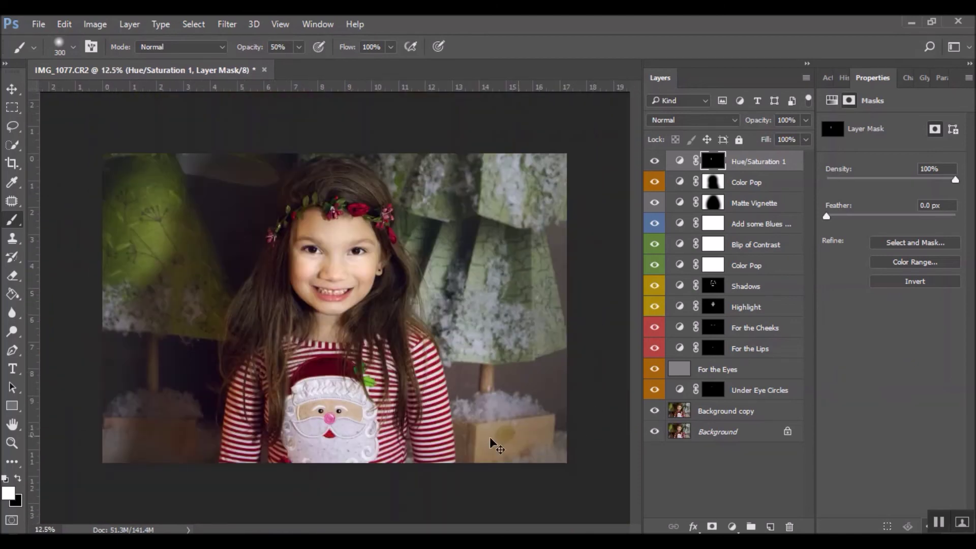
# Step: Brush more white on the Hue/Saturation mask along the same cheek at 50% opacity
pyautogui.hotkey('ctrl', '+')
pyautogui.hotkey('ctrl', '+')
pyautogui.moveTo(284, 297); pyautogui.dragTo(291, 298)
pyautogui.hotkey('ctrl', '-')
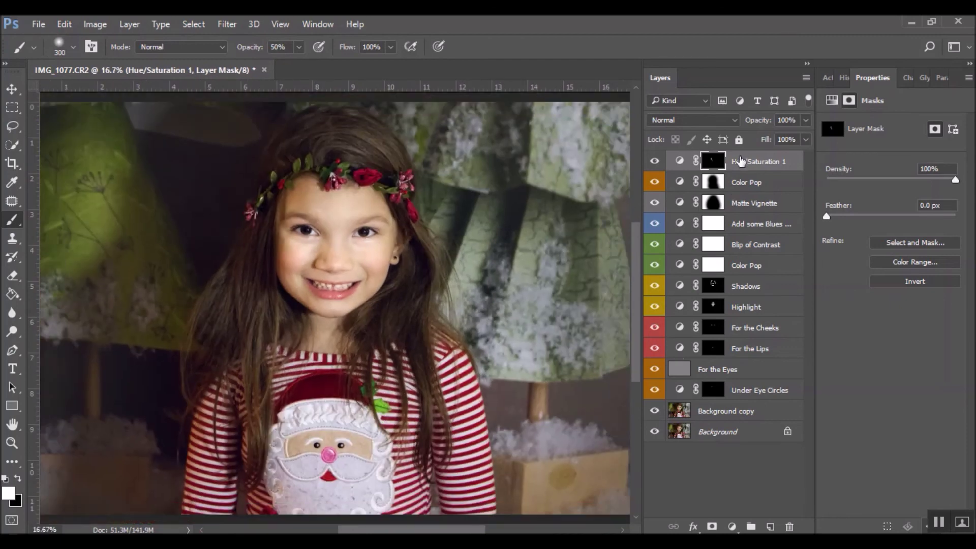
# Step: Compare the portrait with the Hue/Saturation layer hidden and shown
pyautogui.click(653, 162)
pyautogui.click(654, 161)
pyautogui.click(654, 162)
pyautogui.click(653, 161)
pyautogui.hotkey('ctrl', '-')
pyautogui.hotkey('ctrl', '+')
# Step: Run the Sharpen action and apply Unsharp Mask with an amount of 50% and a radius of 3.0 pixels
pyautogui.click(824, 86)
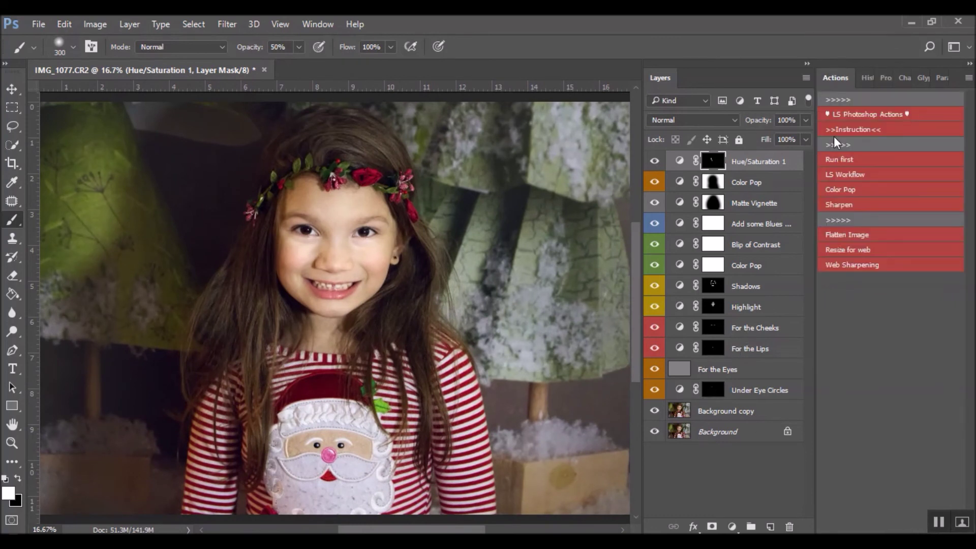
pyautogui.click(849, 206)
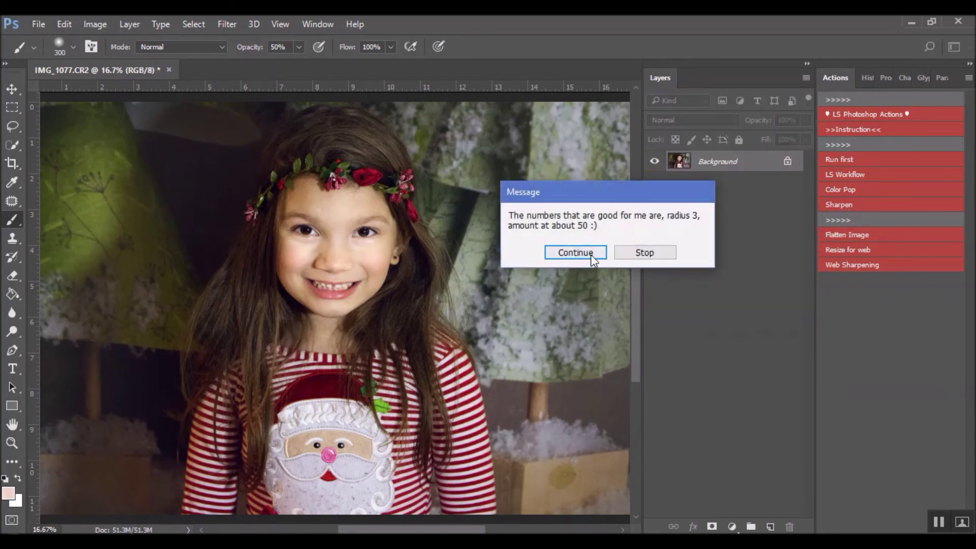
pyautogui.click(575, 253)
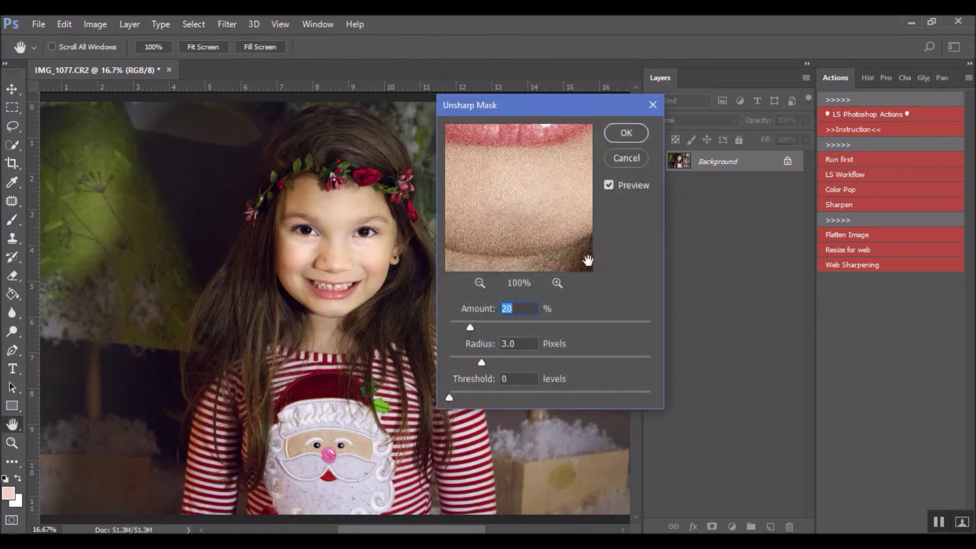
pyautogui.write('50')
pyautogui.click(608, 185)
pyautogui.click(626, 132)
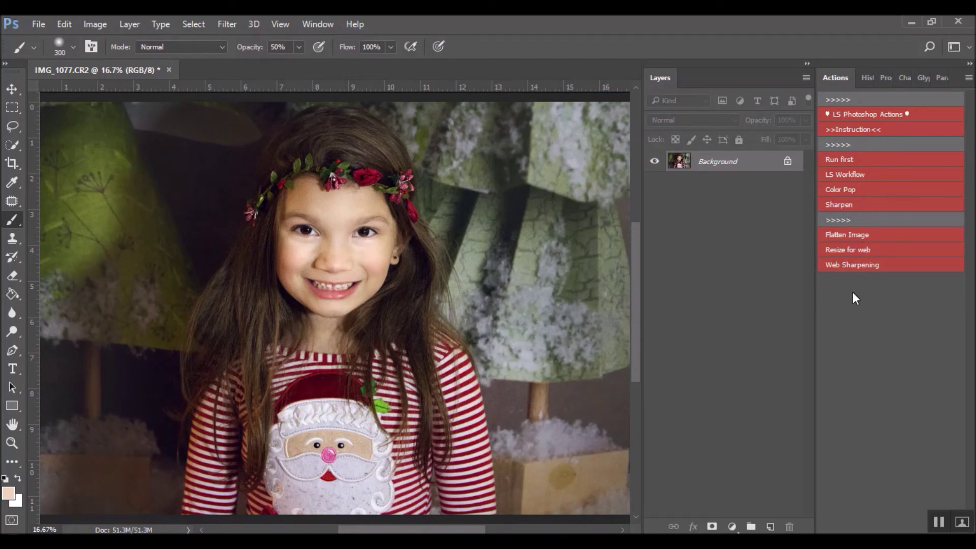
# Step: Run the Resize for web action on the flattened portrait
pyautogui.click(849, 250)
pyautogui.hotkey('ctrl', '+')
pyautogui.hotkey('ctrl', '+')
pyautogui.hotkey('ctrl', '+')
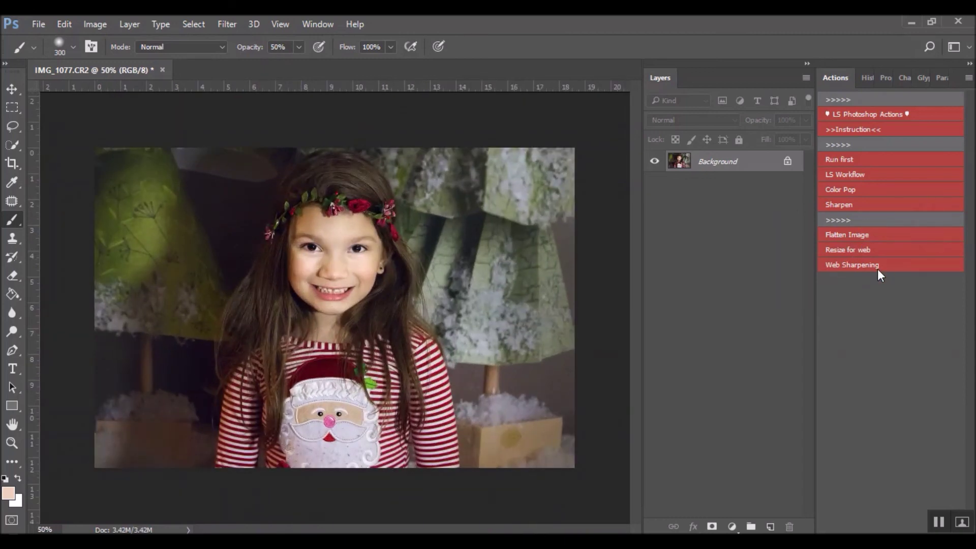
# Step: Run the Web Sharpening action on the resized portrait
pyautogui.click(877, 269)
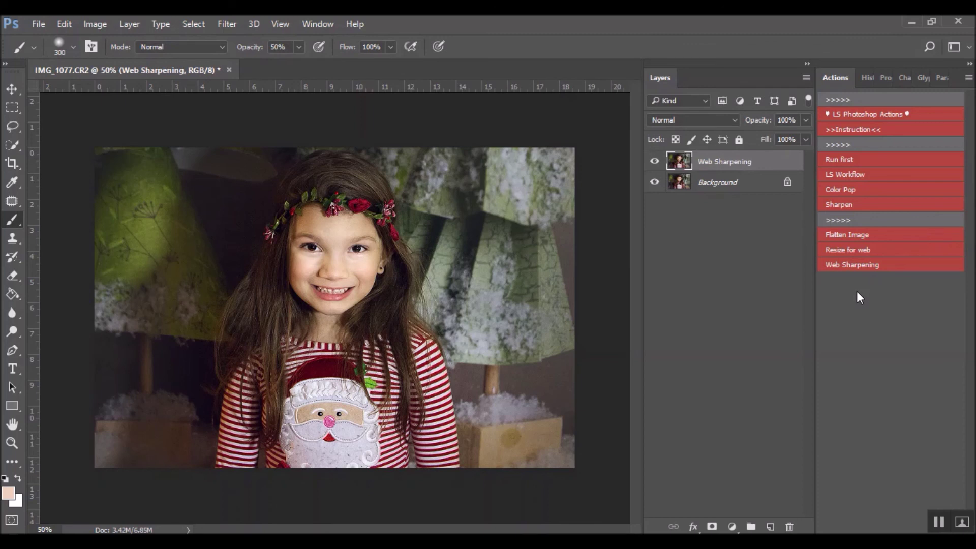
# Step: Return the portrait to the Unsharp Mask history state that precedes the web resize and fit more of it in view
pyautogui.click(864, 77)
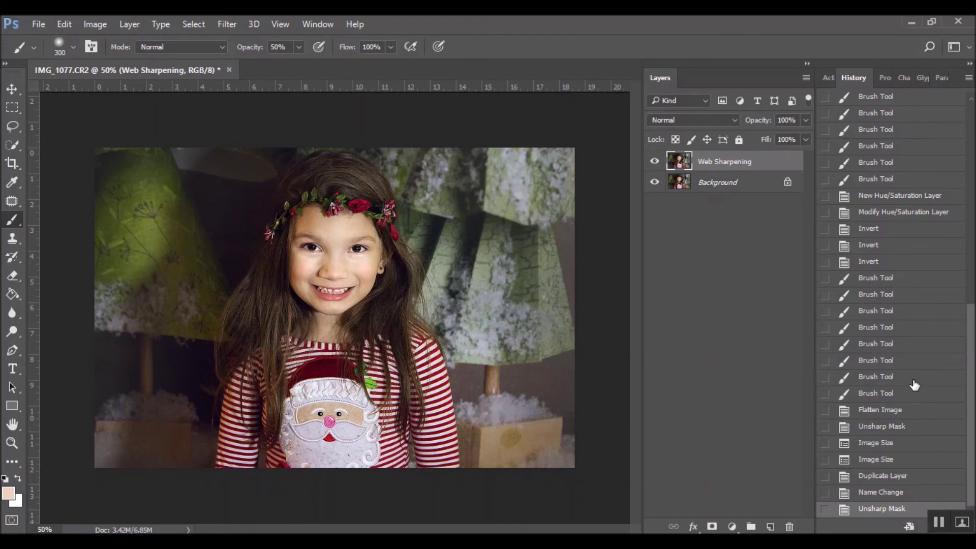
pyautogui.click(875, 427)
pyautogui.scroll(5, 876, 427)
pyautogui.hotkey('ctrl', '-')
pyautogui.hotkey('ctrl', '-')
pyautogui.hotkey('ctrl', '-')
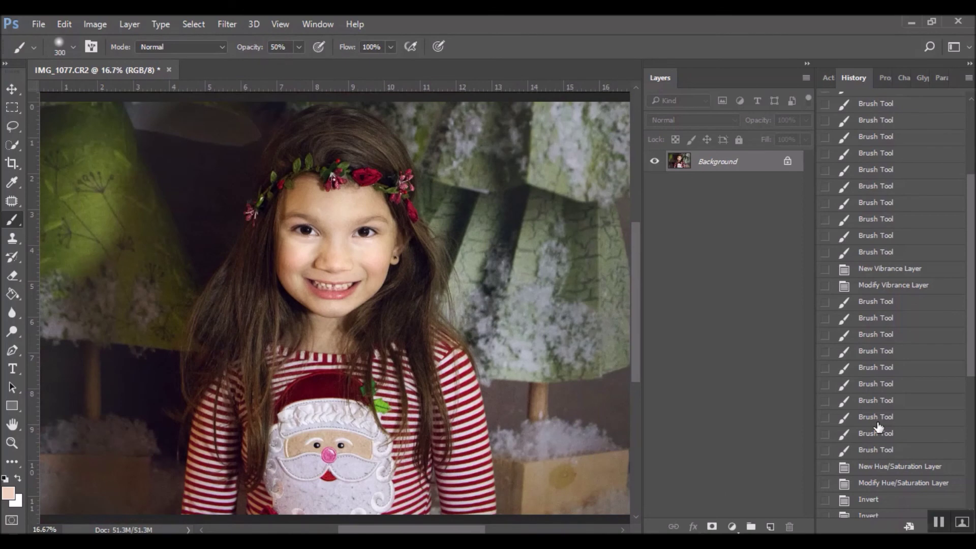
# Step: Compare the original IMG_1077.CR2 snapshot with the finished edit, ending back on the Unsharp Mask history state
pyautogui.scroll(3, 879, 429)
pyautogui.click(920, 106)
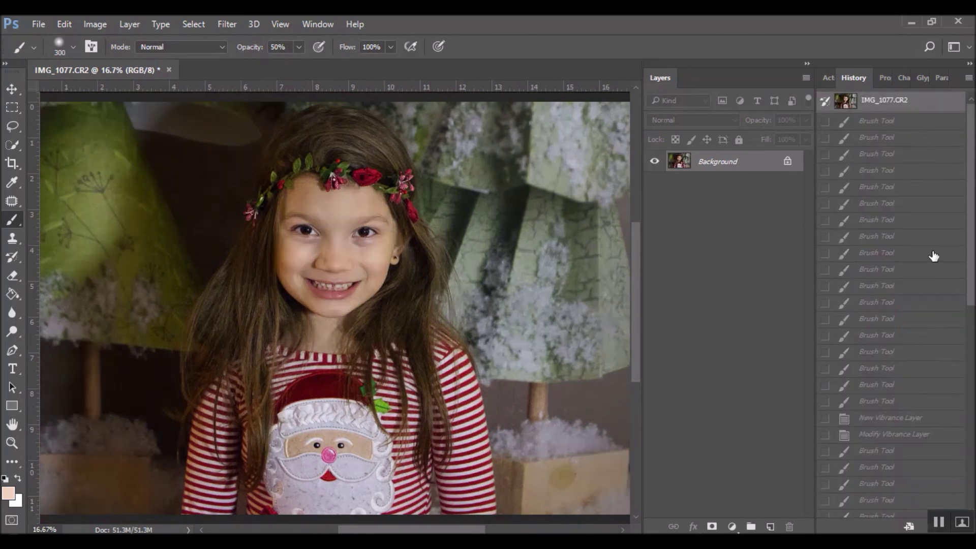
pyautogui.scroll(-10, 881, 328)
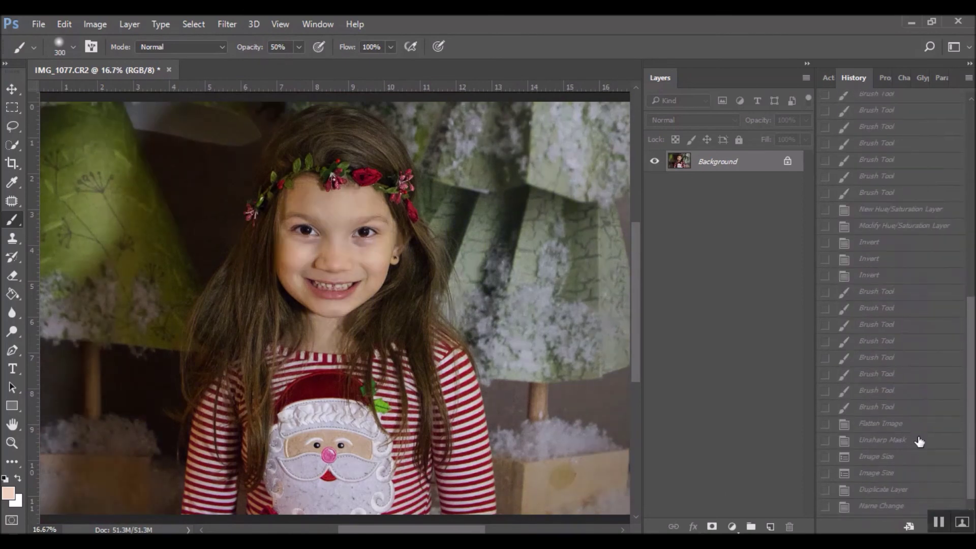
pyautogui.click(887, 443)
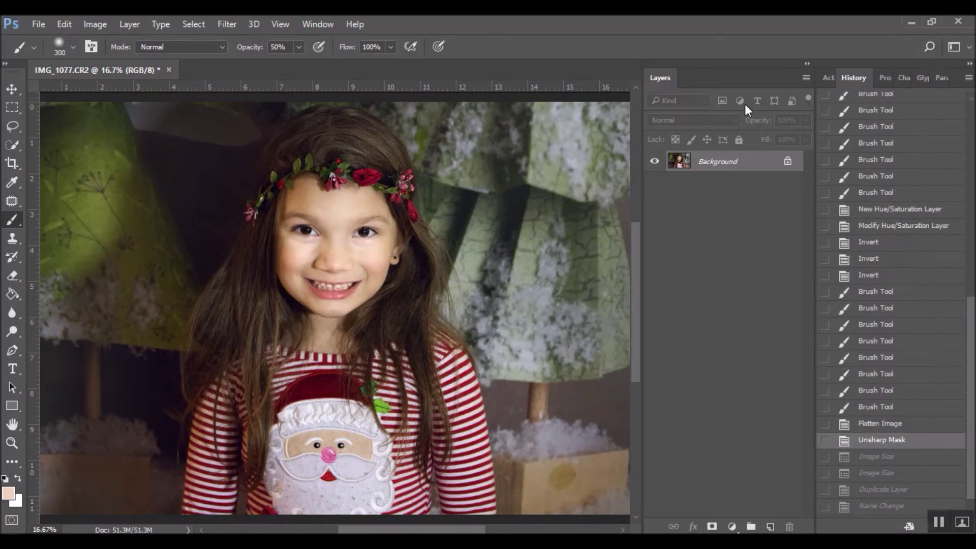
pyautogui.click(827, 77)
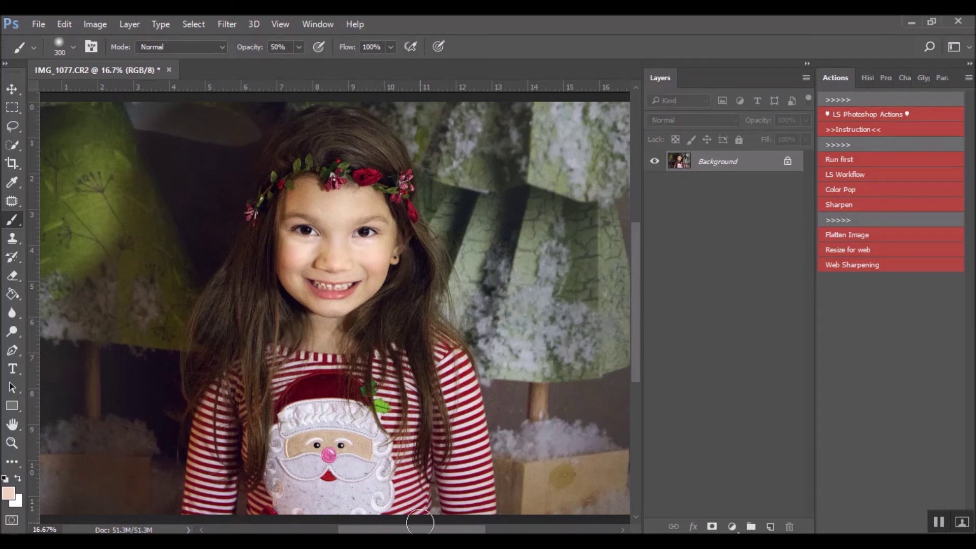
pyautogui.moveTo(421, 531)
pyautogui.mouseDown()
pyautogui.moveTo(404, 531)
pyautogui.moveTo(415, 531)
pyautogui.mouseUp()
pyautogui.moveTo(630, 289)
pyautogui.mouseDown()
pyautogui.moveTo(638, 307)
pyautogui.moveTo(647, 279)
pyautogui.moveTo(649, 287)
pyautogui.mouseUp()
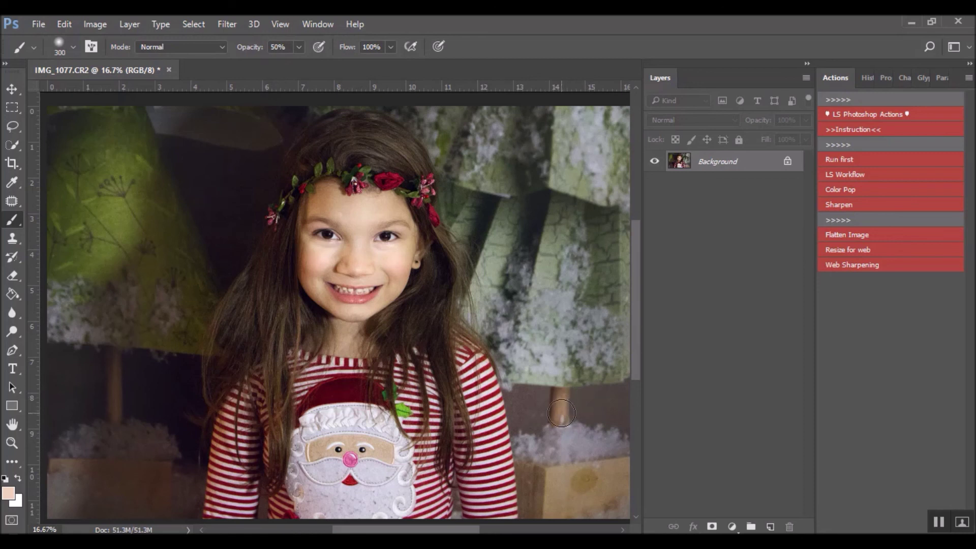
pyautogui.moveTo(634, 309); pyautogui.dragTo(645, 320)
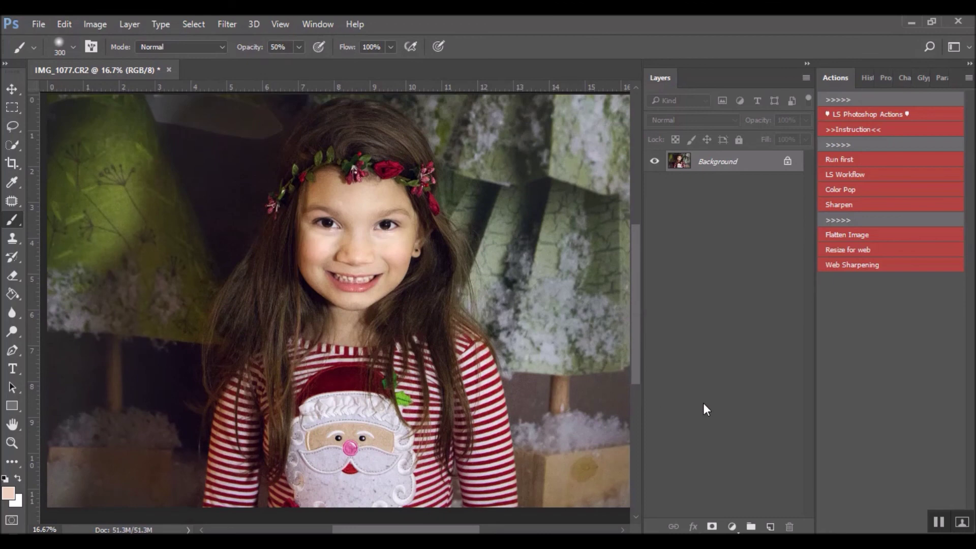